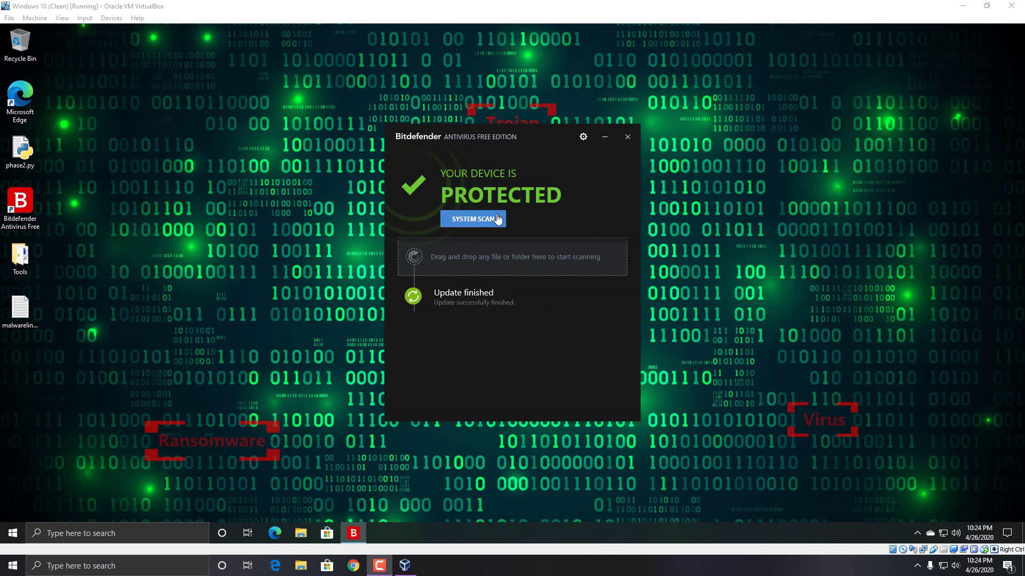
# Step: Delete all logged events from Bitdefender's Events list via the gear menu's Quarantine window
pyautogui.click(583, 138)
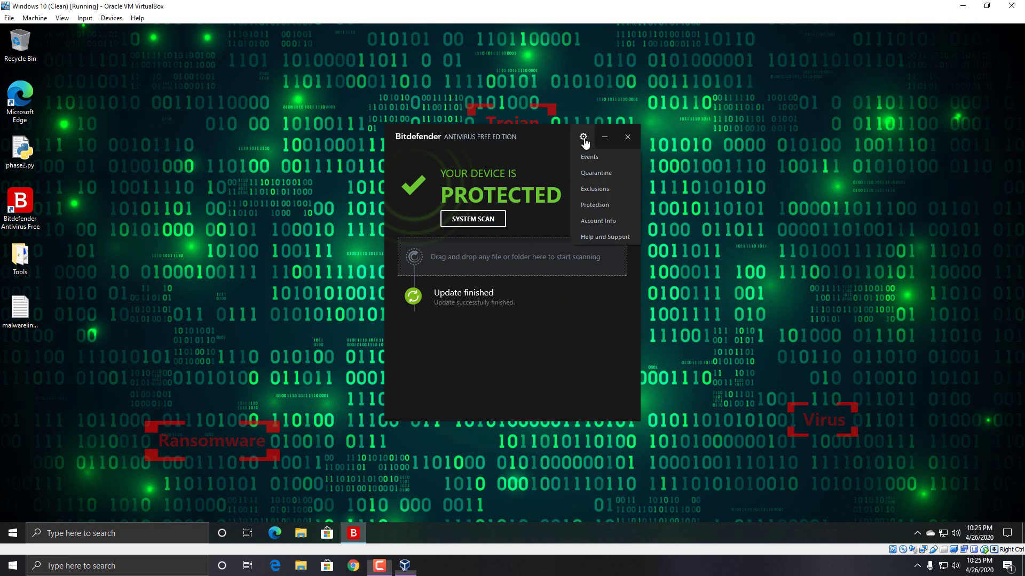
pyautogui.click(594, 172)
pyautogui.click(343, 179)
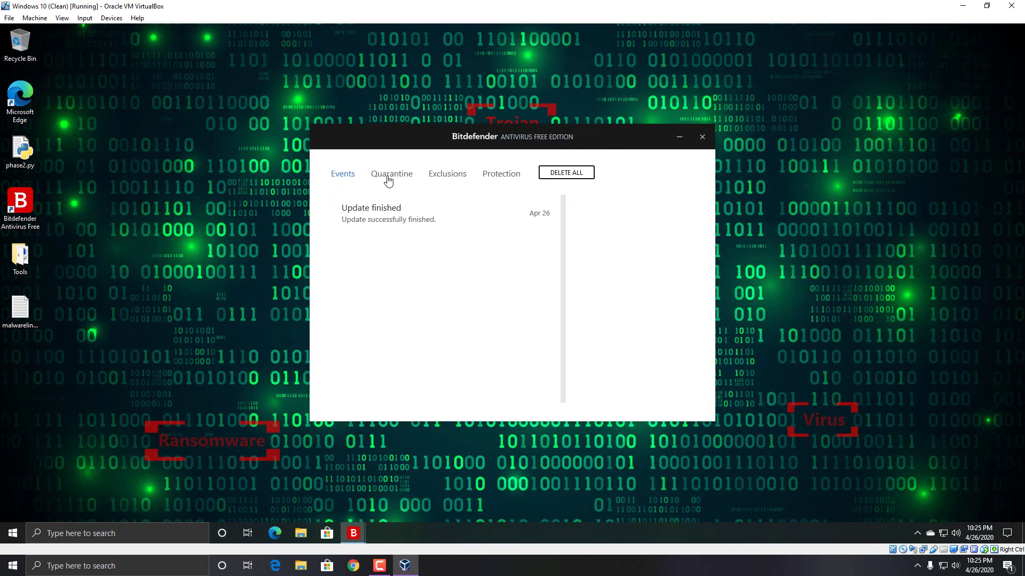
pyautogui.click(565, 176)
pyautogui.click(501, 312)
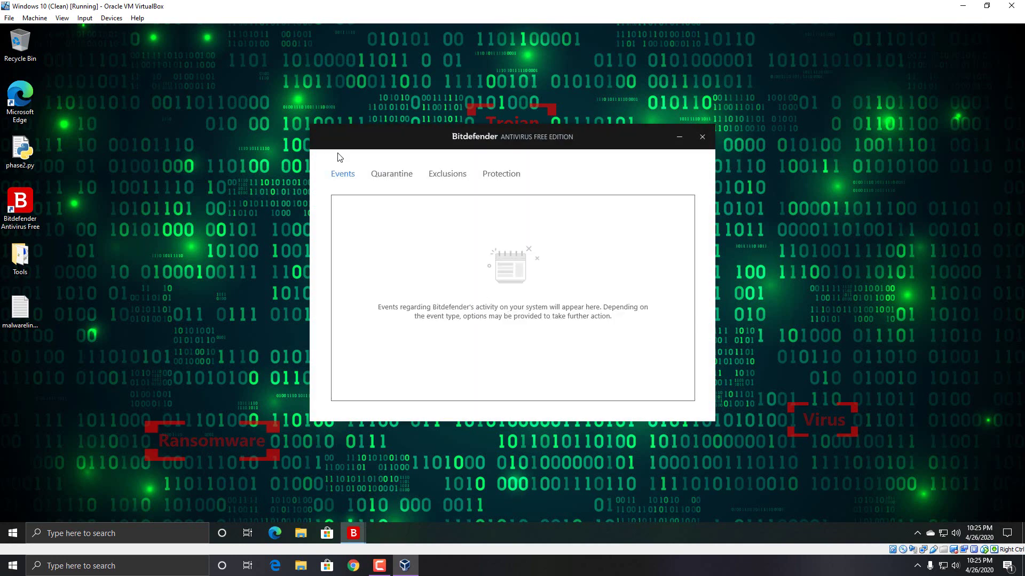
# Step: Review the Quarantine, Exclusions and Protection tabs, confirming Protection Shield is on, then close the window
pyautogui.click(394, 185)
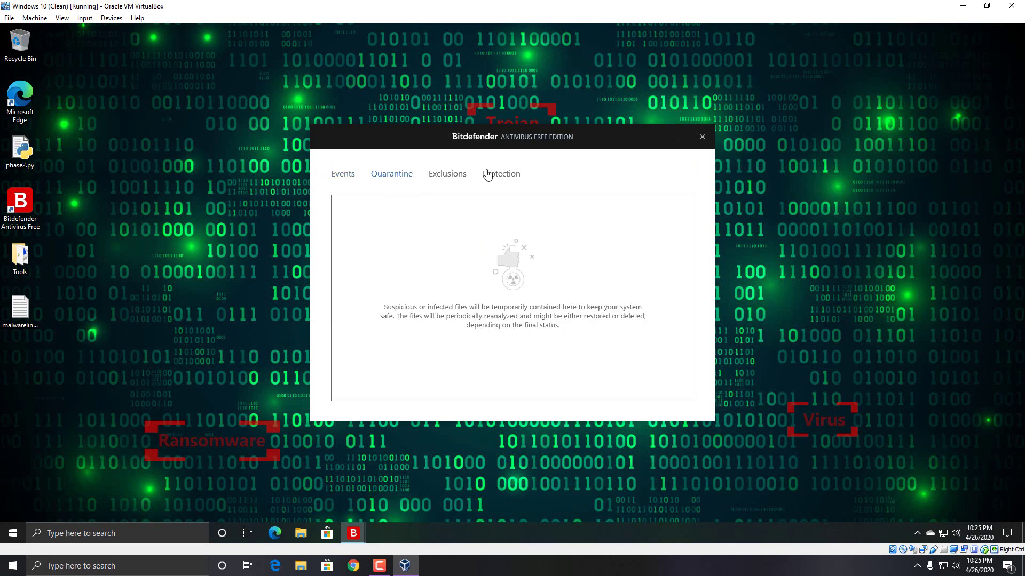
pyautogui.click(455, 177)
pyautogui.click(509, 178)
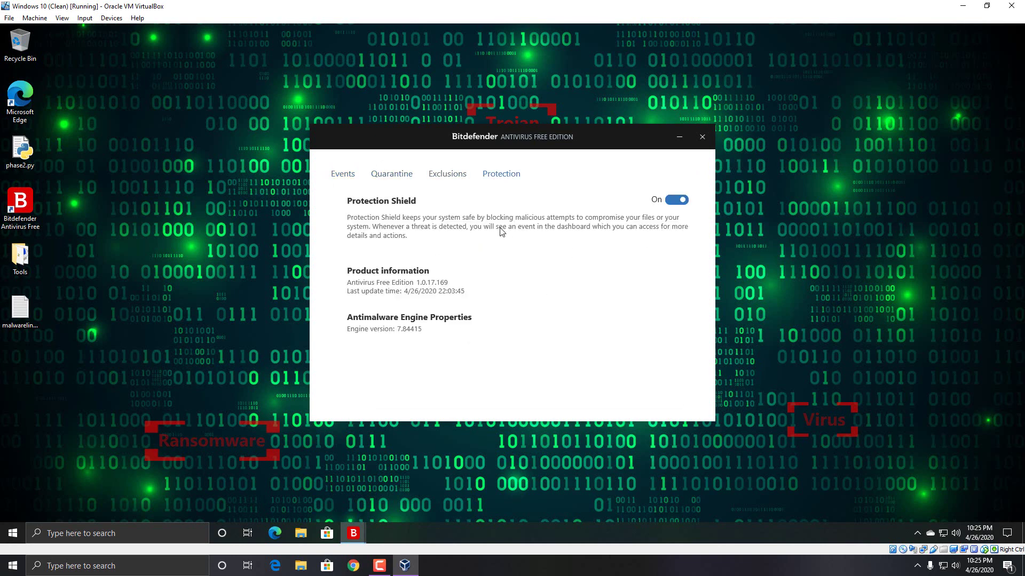
pyautogui.click(702, 136)
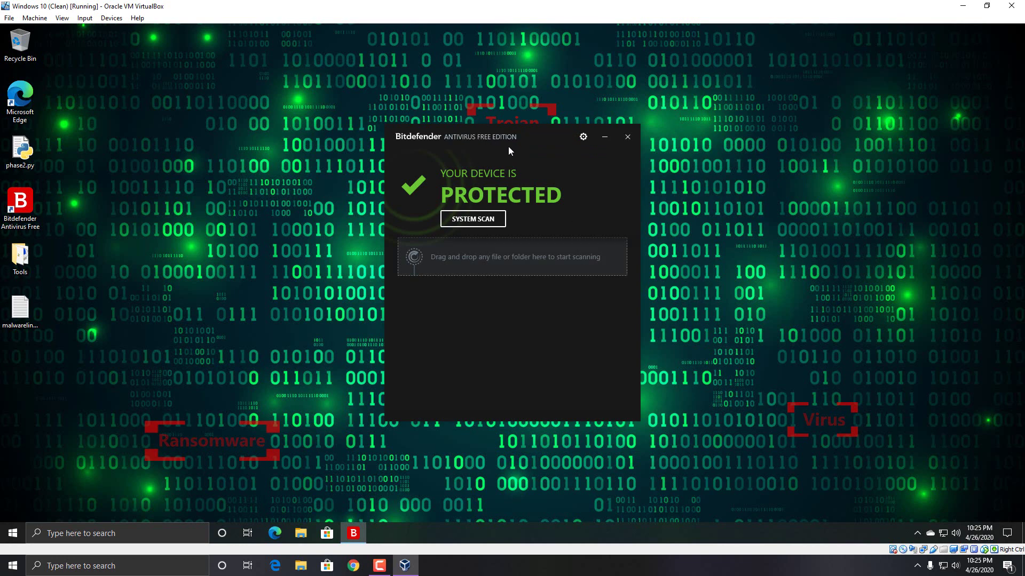
# Step: Launch Microsoft Edge, open malwarelinks.txt in Notepad, and close the Bitdefender window
pyautogui.doubleClick(30, 84)
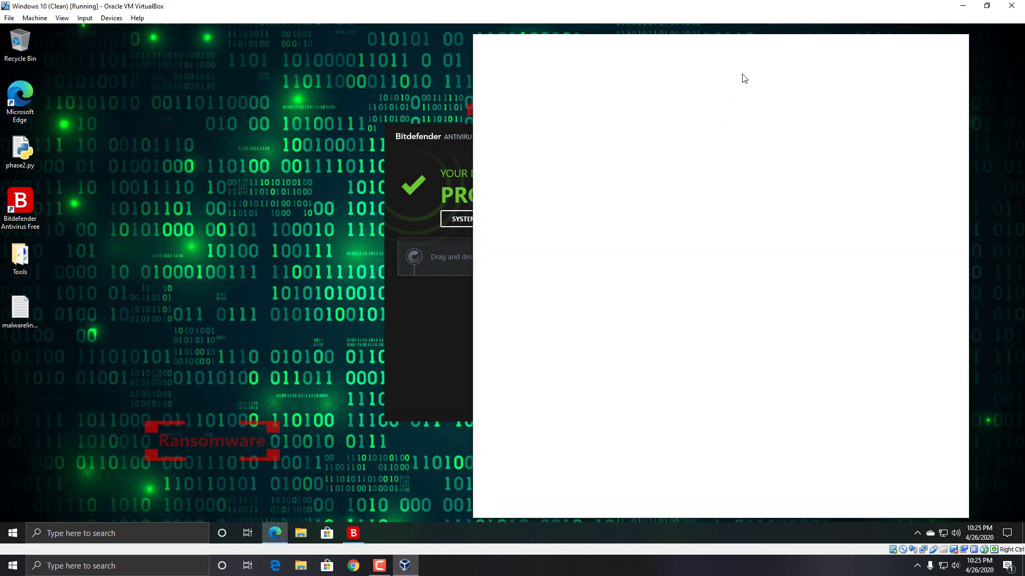
pyautogui.click(20, 320)
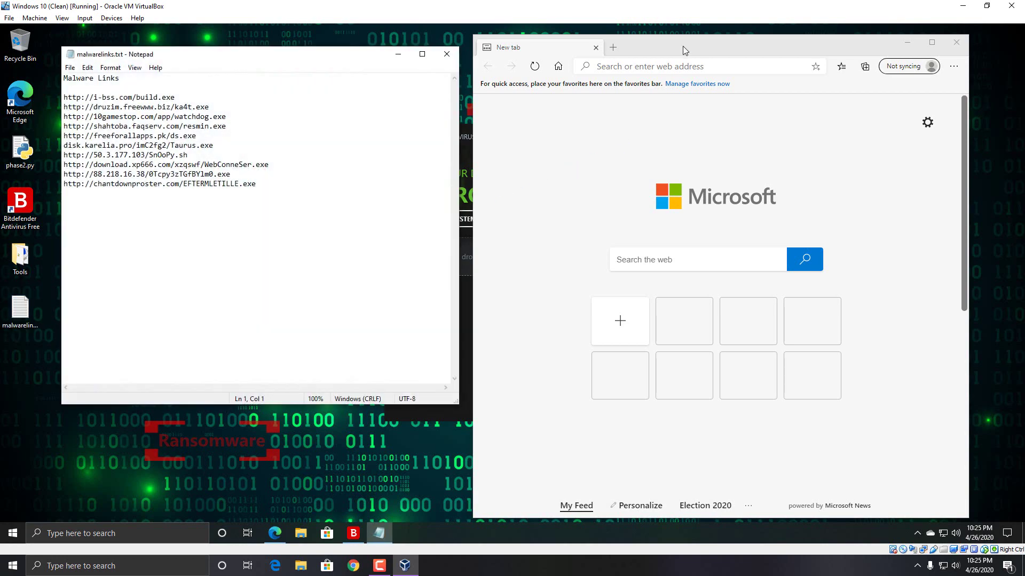
pyautogui.click(464, 154)
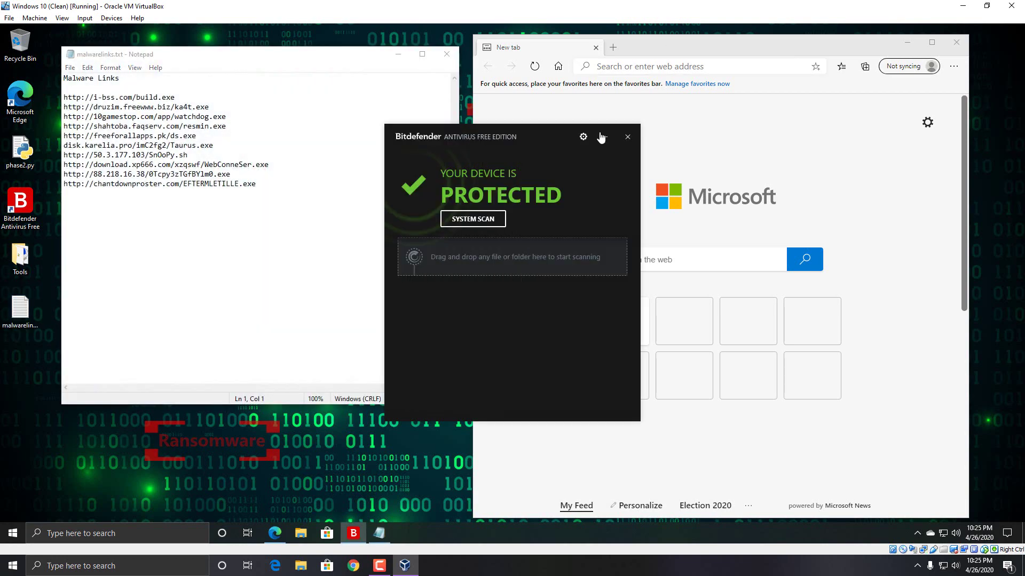
pyautogui.click(629, 137)
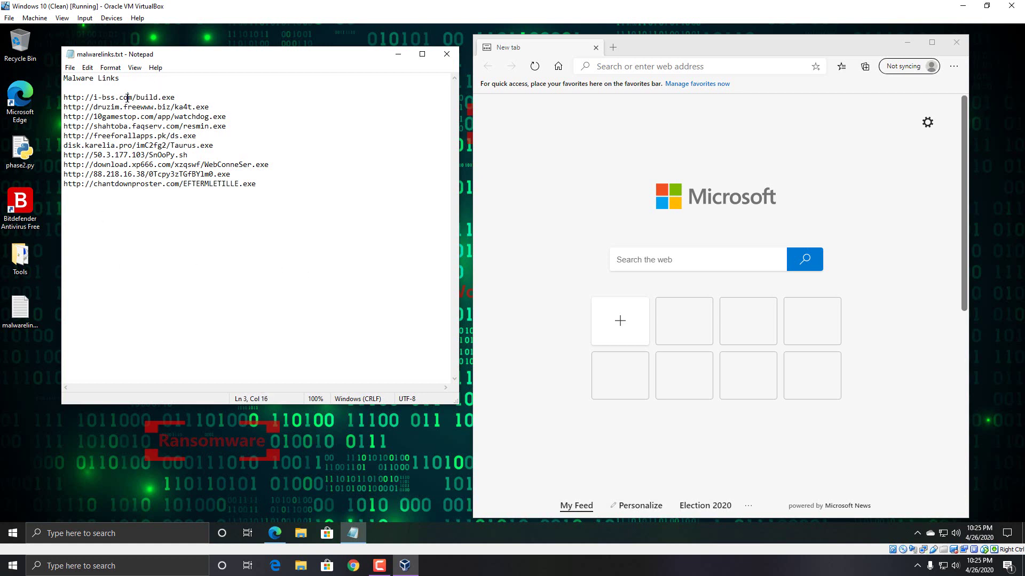
# Step: Select the whole first malware URL in the Notepad list
pyautogui.moveTo(175, 98); pyautogui.dragTo(87, 96)
pyautogui.click(175, 97)
pyautogui.moveTo(175, 98); pyautogui.dragTo(65, 97)
pyautogui.hotkey('ctrl', 'c')
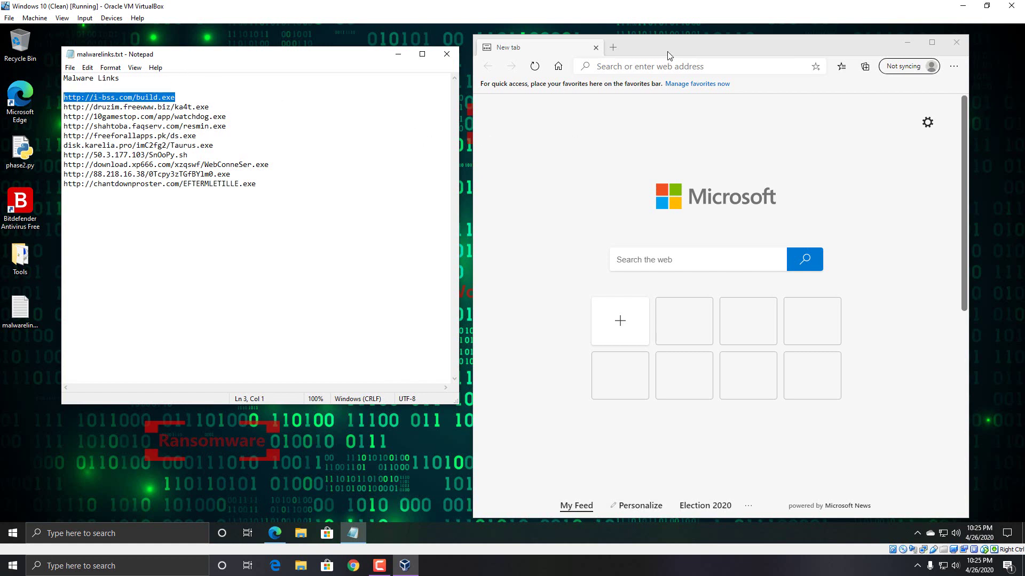
# Step: Paste the first link, i-bss.com/build.exe, into Edge's address bar and load it
pyautogui.click(642, 67)
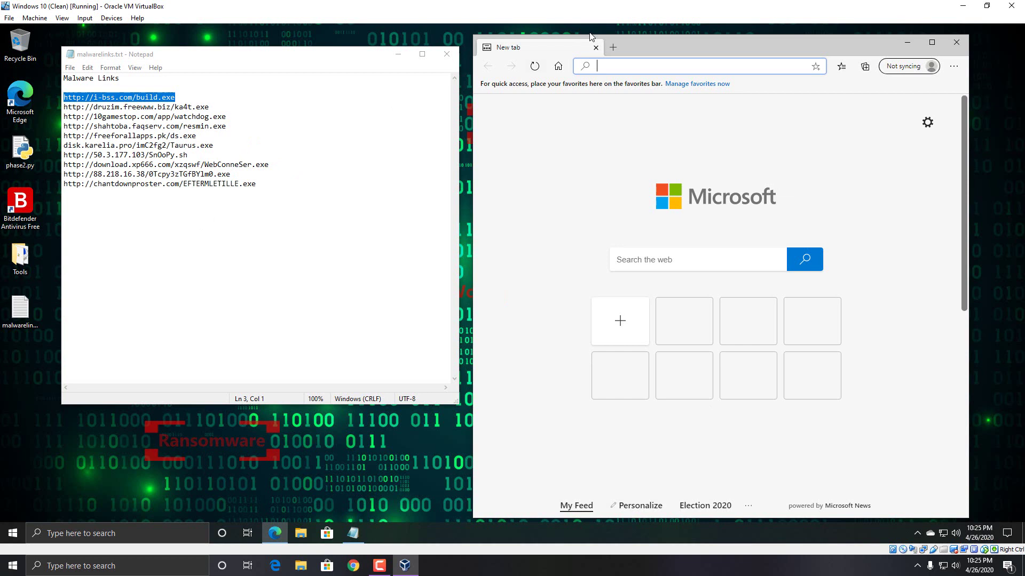
pyautogui.hotkey('ctrl', 'v')
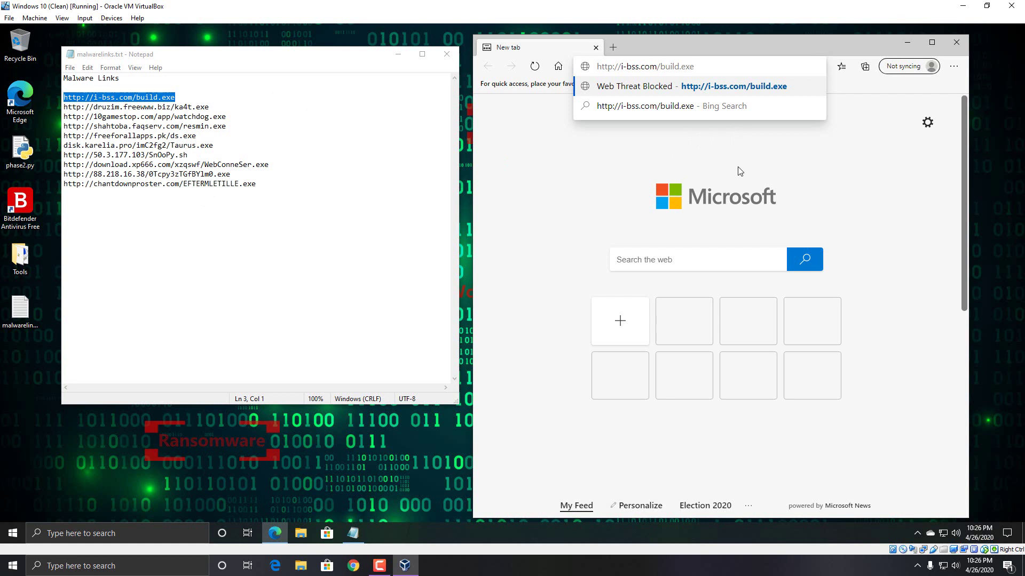
pyautogui.press('Return')
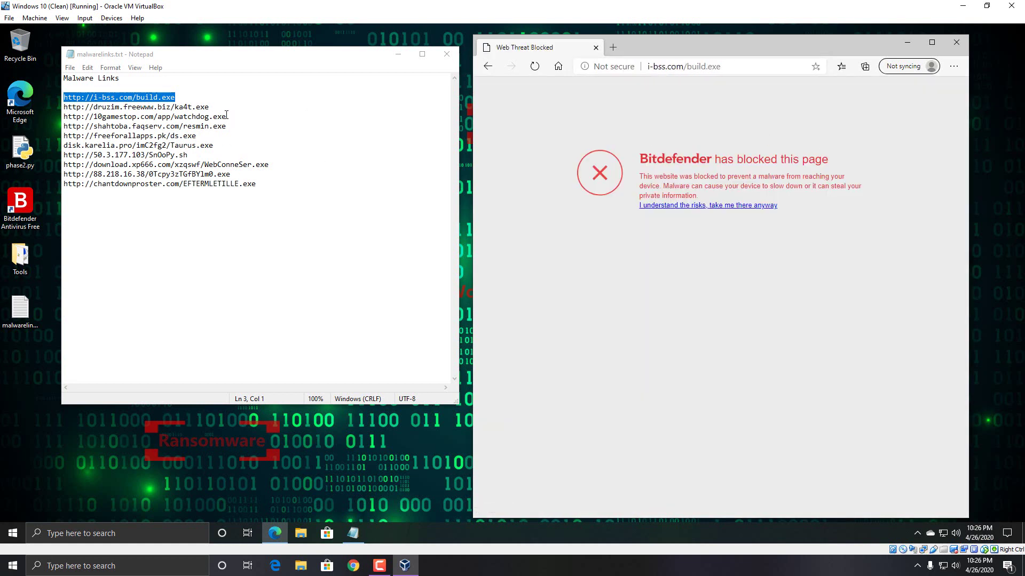
# Step: Copy the second link, druzim.freewww.biz/ka4t.exe, from Notepad and load it in Edge
pyautogui.click(203, 99)
pyautogui.doubleClick(208, 109)
pyautogui.hotkey('ctrl', 'c')
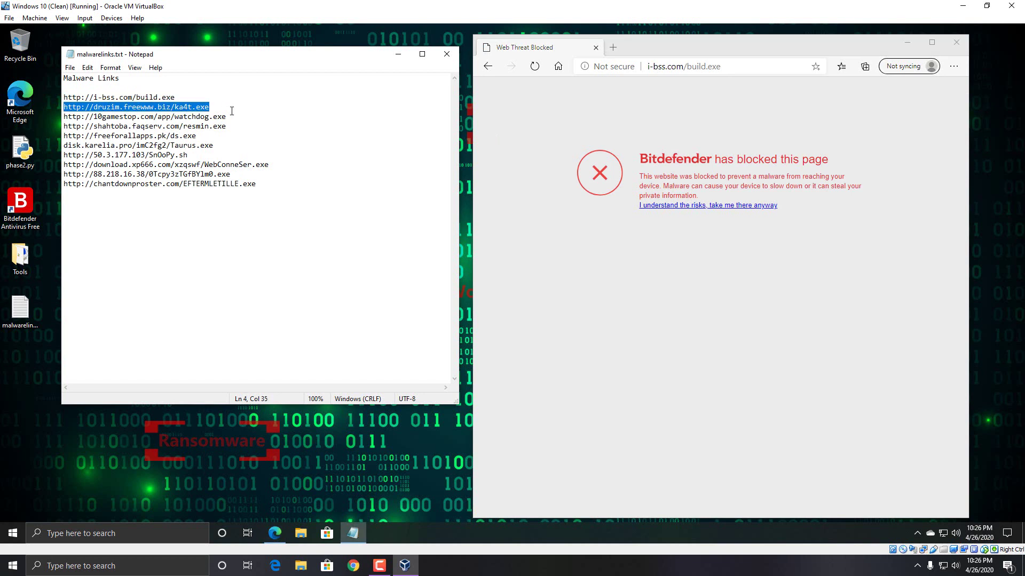
pyautogui.click(684, 66)
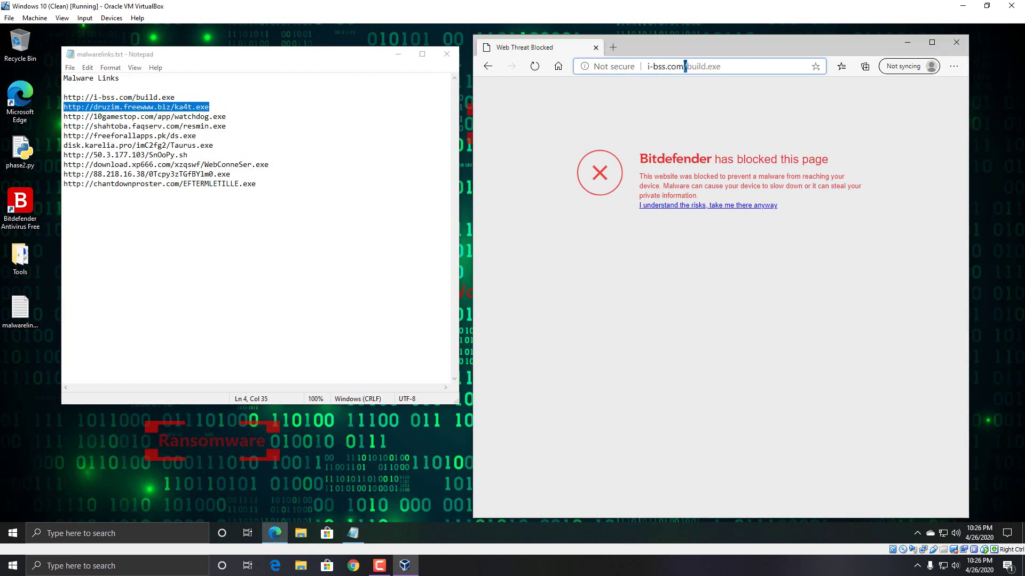
pyautogui.hotkey('ctrl', 'v')
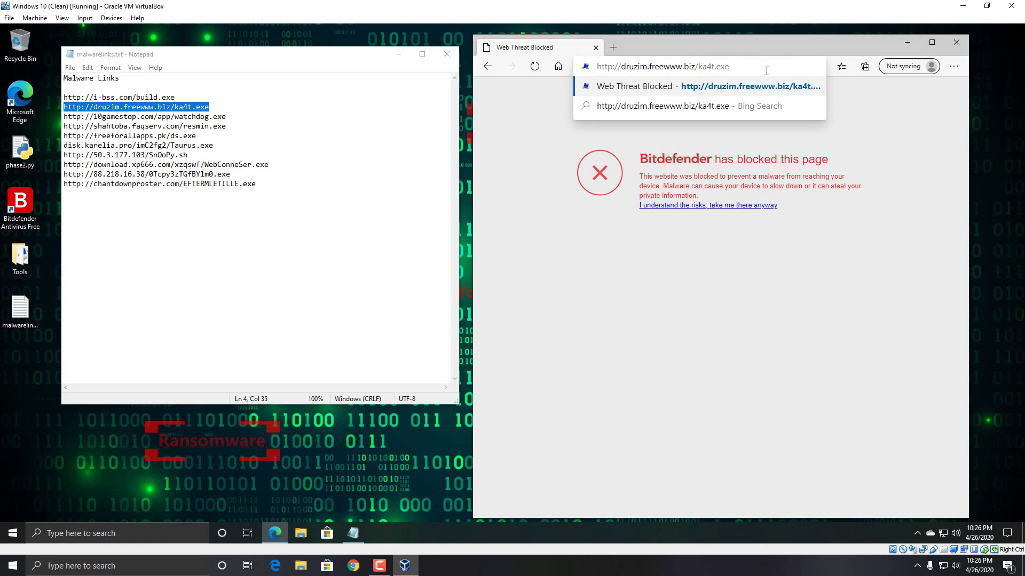
pyautogui.press('Return')
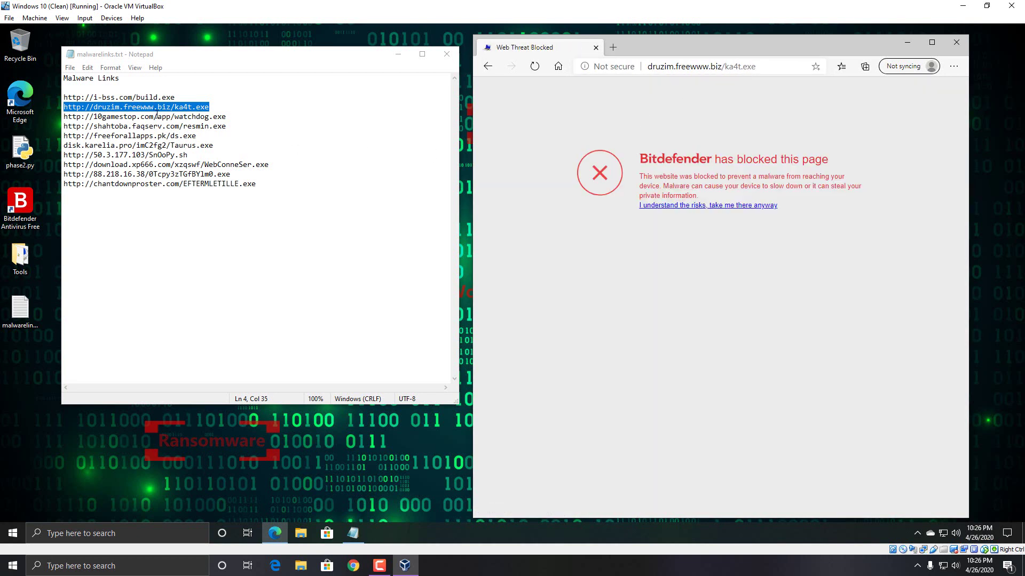
# Step: Copy the third listed link, the 10gamestop.com URL, and load it in Edge
pyautogui.tripleClick(159, 117)
pyautogui.hotkey('ctrl', 'c')
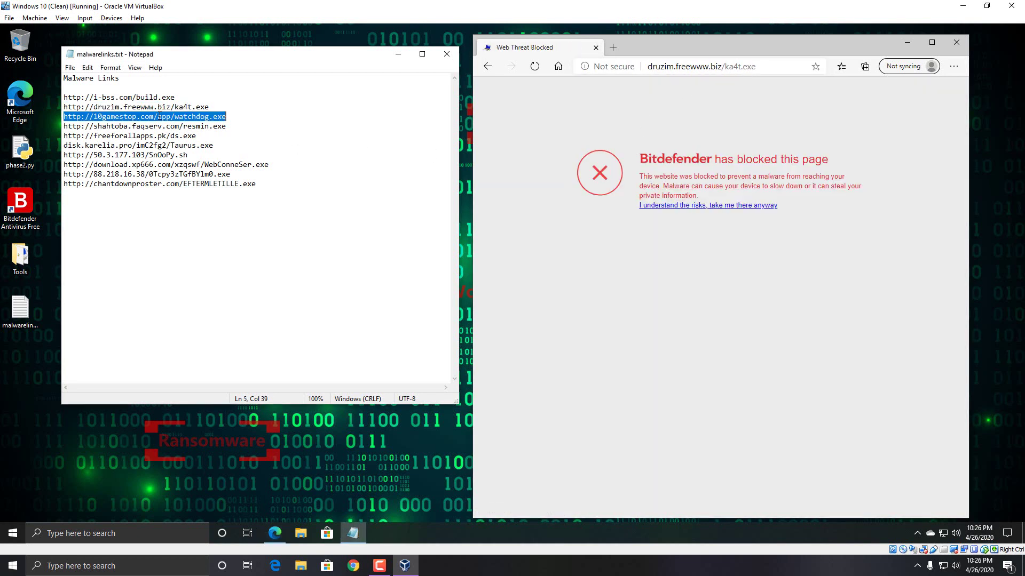
pyautogui.click(738, 66)
pyautogui.hotkey('ctrl', 'v')
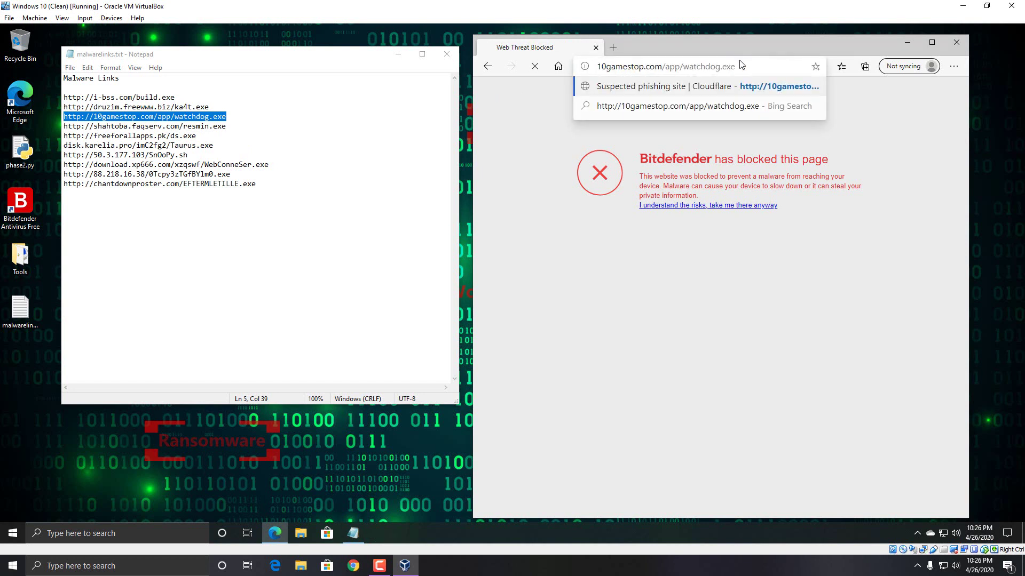
pyautogui.press('Return')
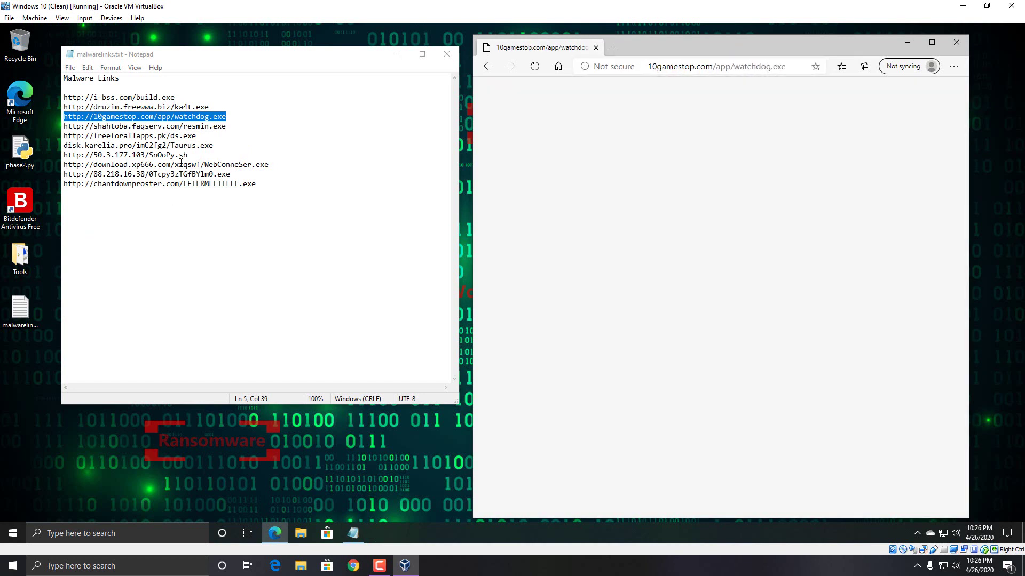
# Step: Load shahtoba.faqserv.com/resmin.exe, then freeforallapps.pk/ds.exe, from the list in Edge; Bitdefender blocks both
pyautogui.tripleClick(158, 126)
pyautogui.hotkey('ctrl', 'c')
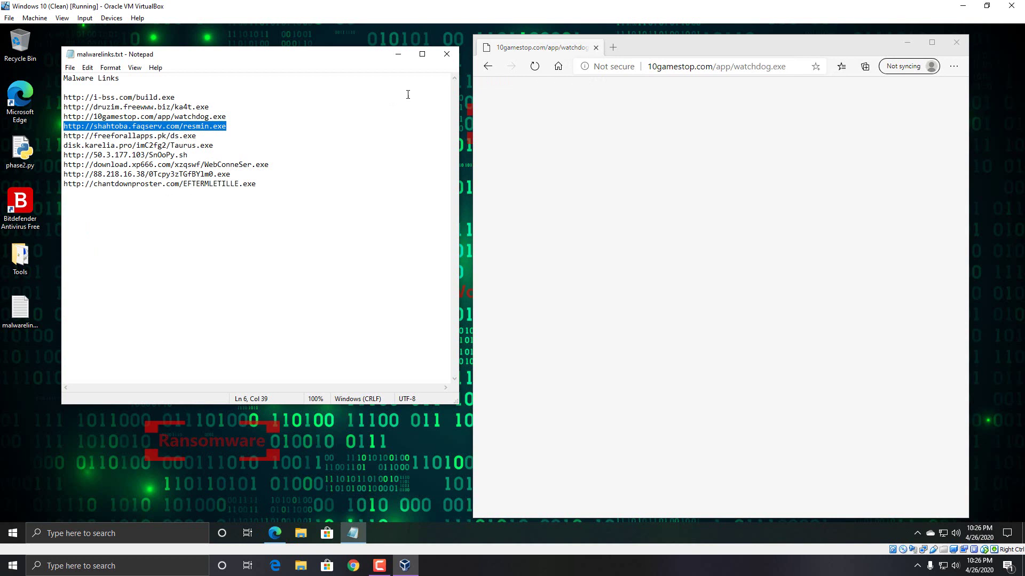
pyautogui.click(705, 71)
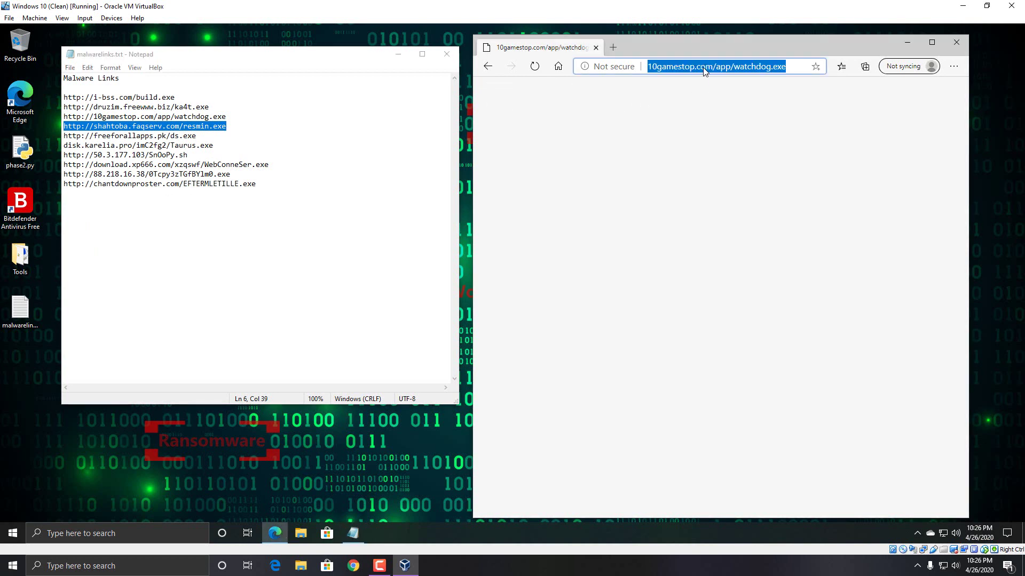
pyautogui.hotkey('ctrl', 'v')
pyautogui.press('Return')
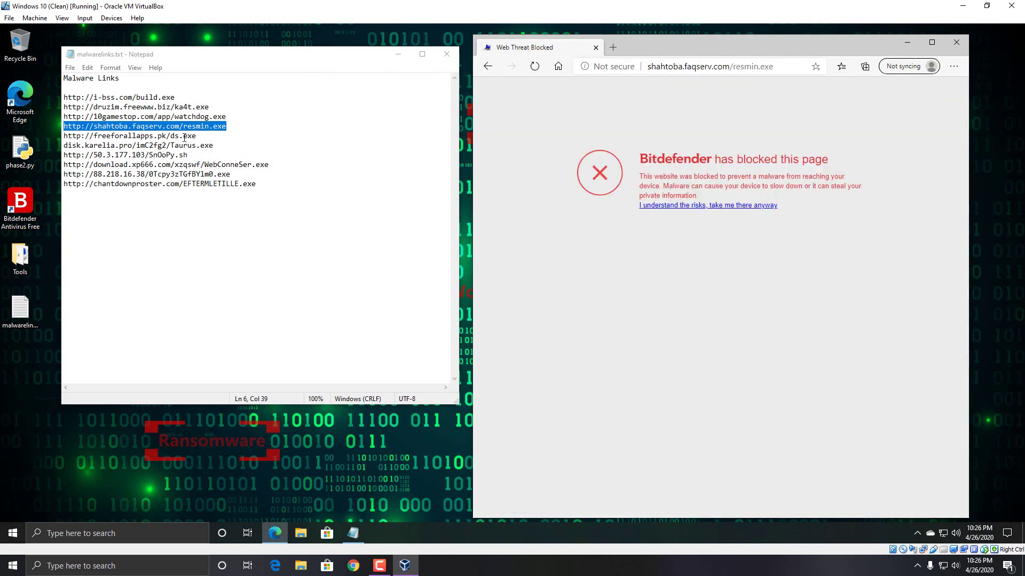
pyautogui.tripleClick(185, 136)
pyautogui.hotkey('ctrl', 'c')
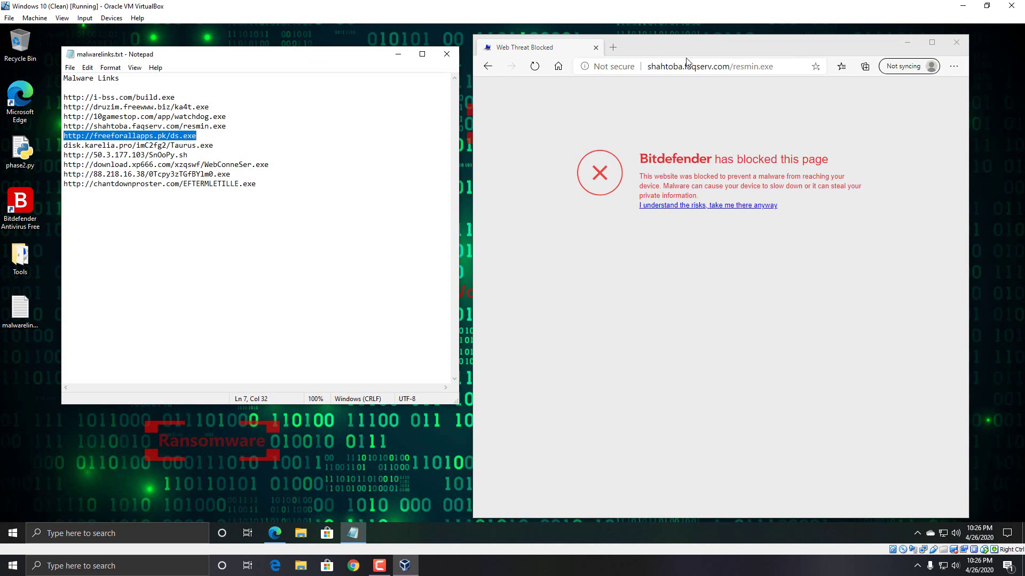
pyautogui.click(687, 64)
pyautogui.hotkey('ctrl', 'v')
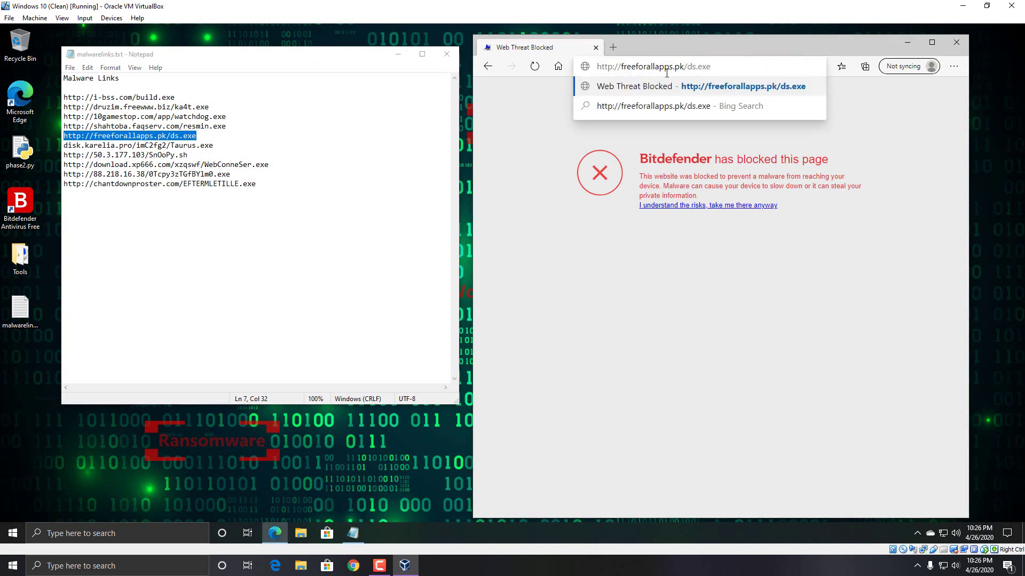
pyautogui.press('Return')
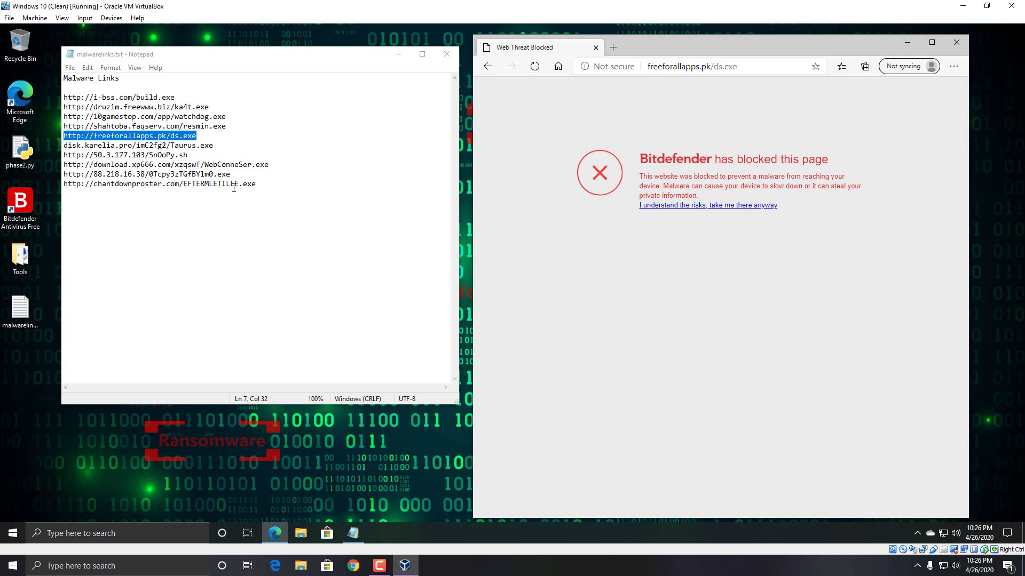
# Step: Load the karelia Taurus.exe link, then the SnOoPy.sh link, from the list in Edge
pyautogui.tripleClick(157, 146)
pyautogui.hotkey('ctrl', 'c')
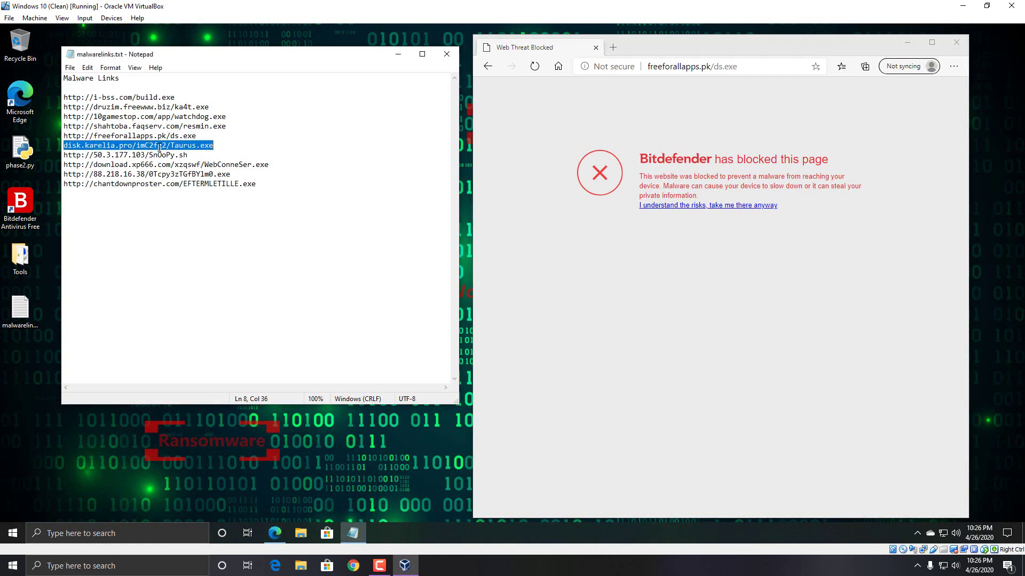
pyautogui.click(701, 64)
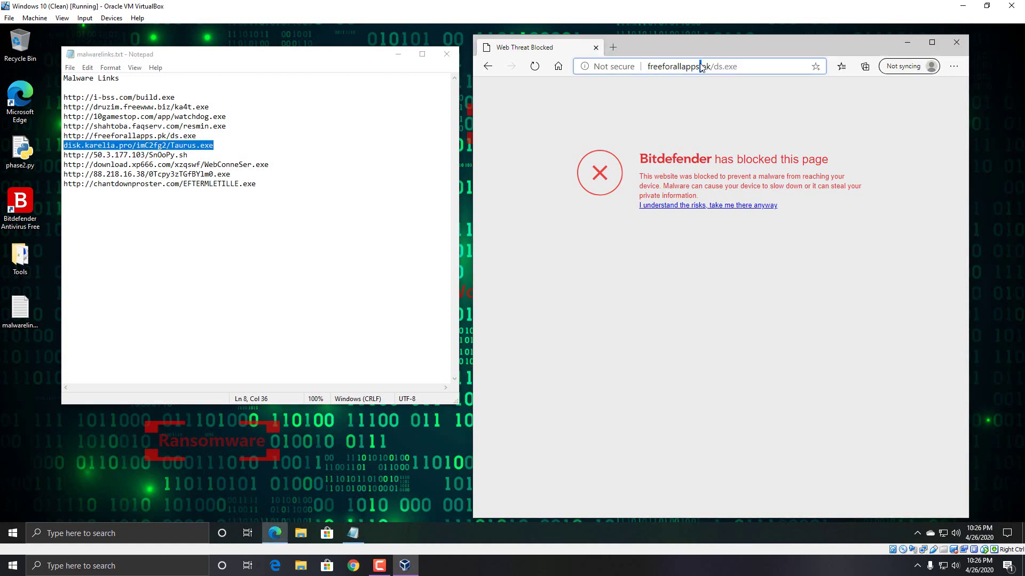
pyautogui.hotkey('ctrl', 'v')
pyautogui.press('Return')
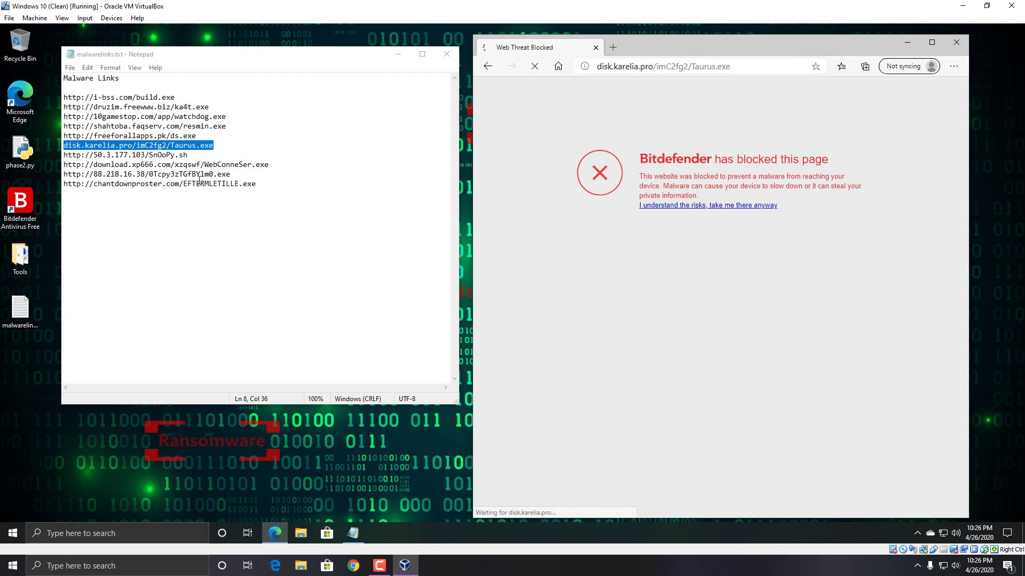
pyautogui.tripleClick(189, 154)
pyautogui.hotkey('ctrl', 'c')
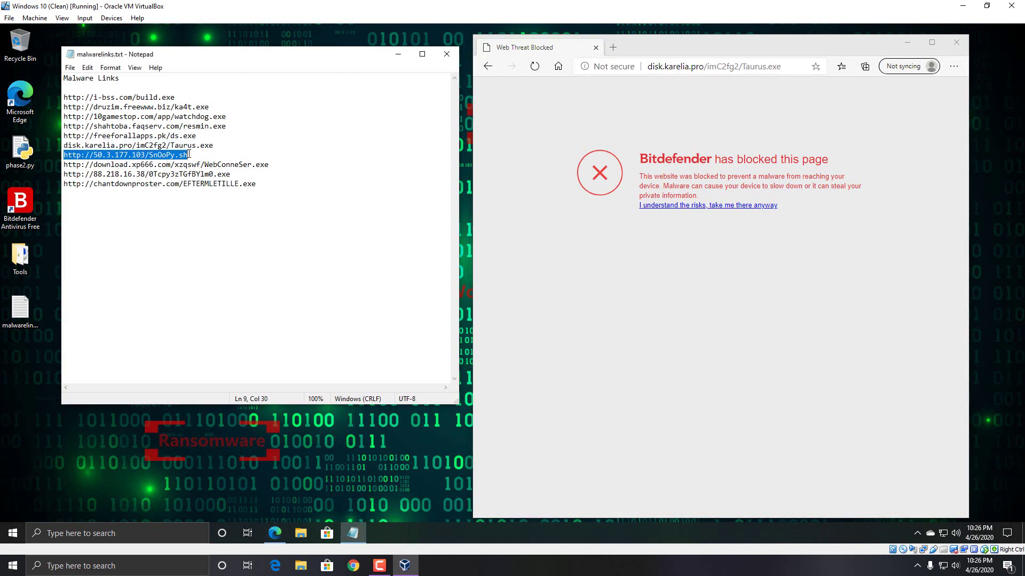
pyautogui.click(748, 66)
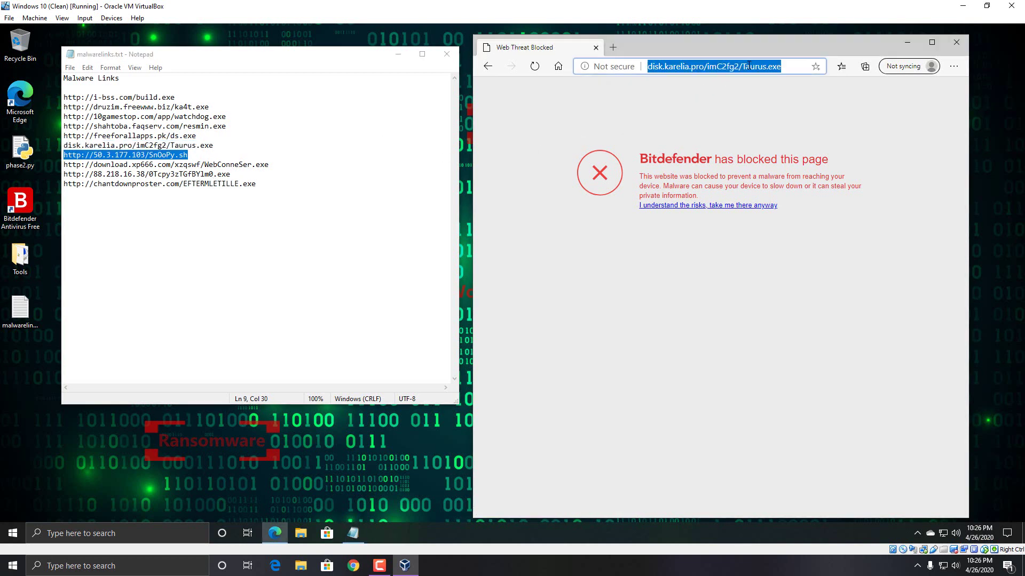
pyautogui.hotkey('ctrl', 'v')
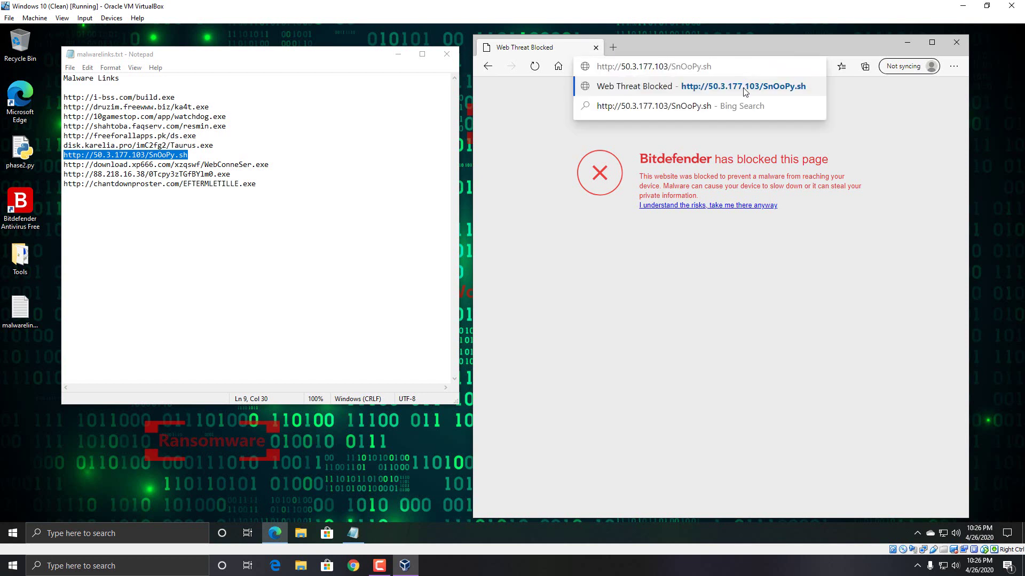
pyautogui.press('Return')
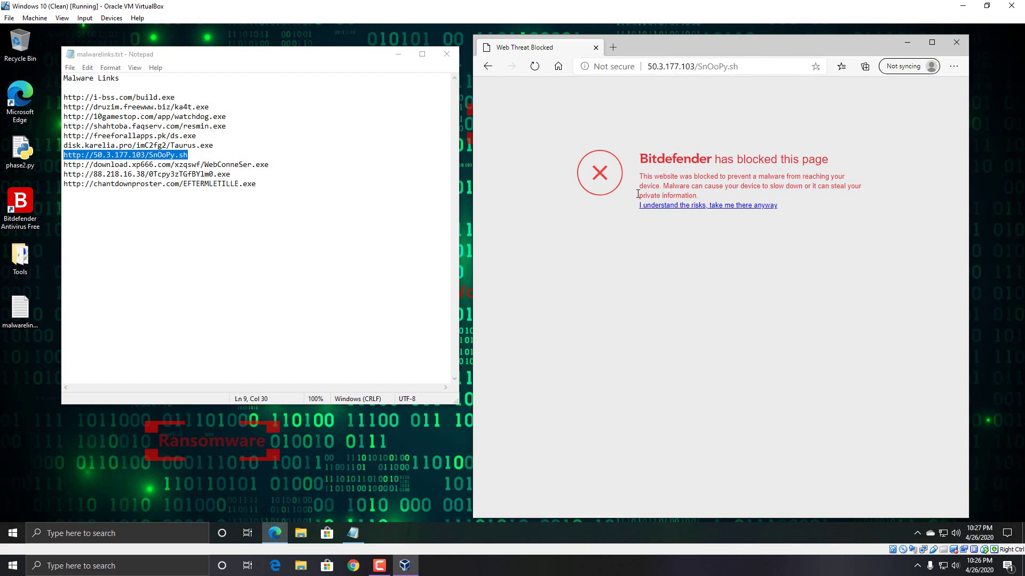
# Step: Load download.xp666.com/xzqswf/WebConneSer.exe, then 88.218.16.38/0Tcpy3zTGfBYlm0.exe, in Edge
pyautogui.doubleClick(253, 164)
pyautogui.hotkey('ctrl', 'c')
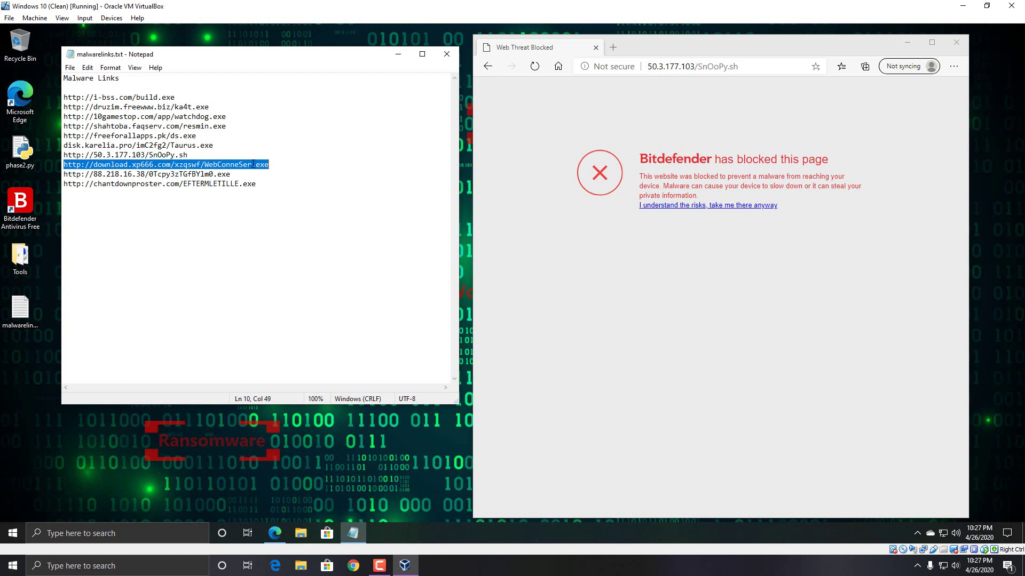
pyautogui.click(749, 66)
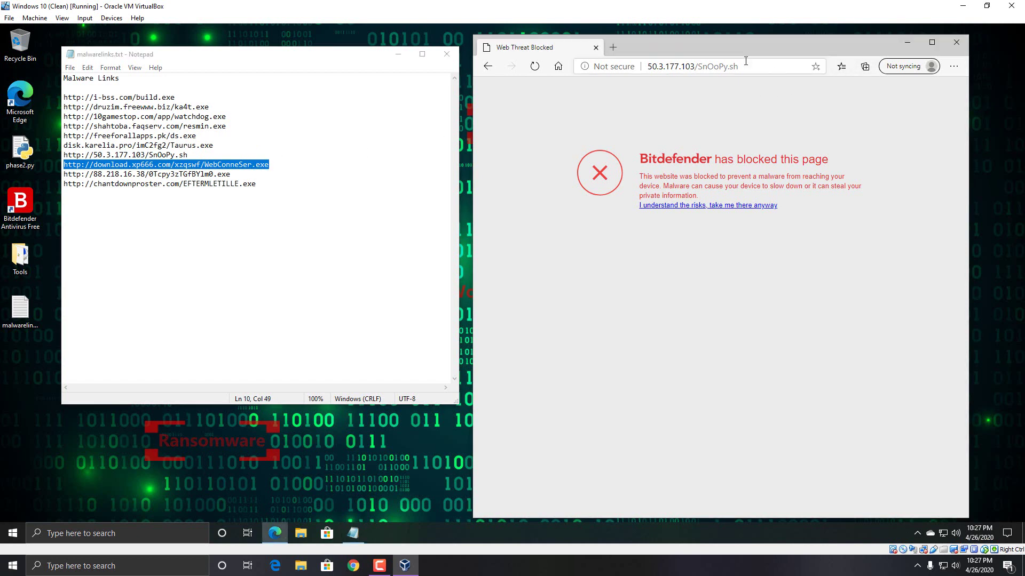
pyautogui.hotkey('ctrl', 'v')
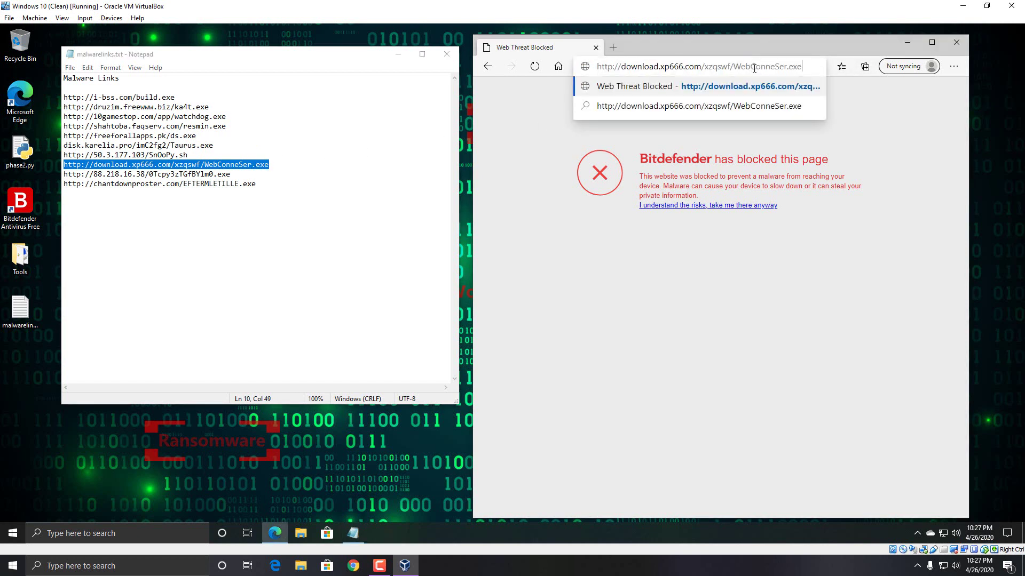
pyautogui.press('Return')
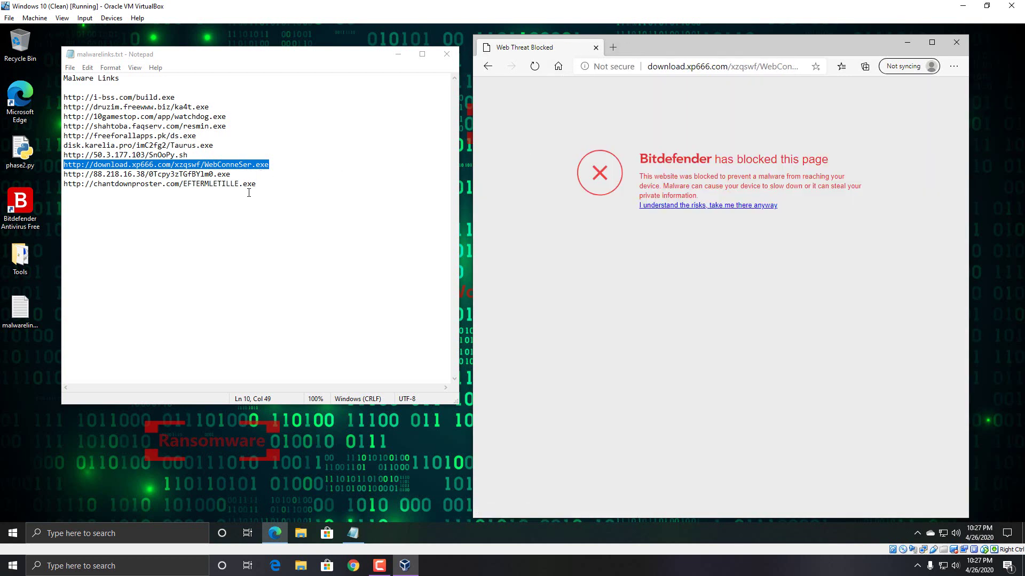
pyautogui.doubleClick(229, 174)
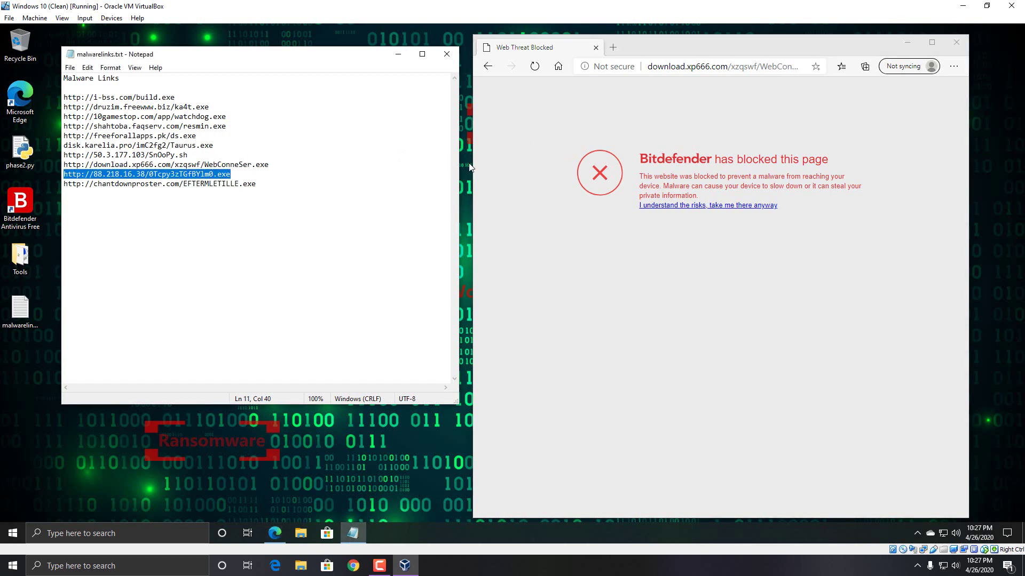
pyautogui.click(771, 70)
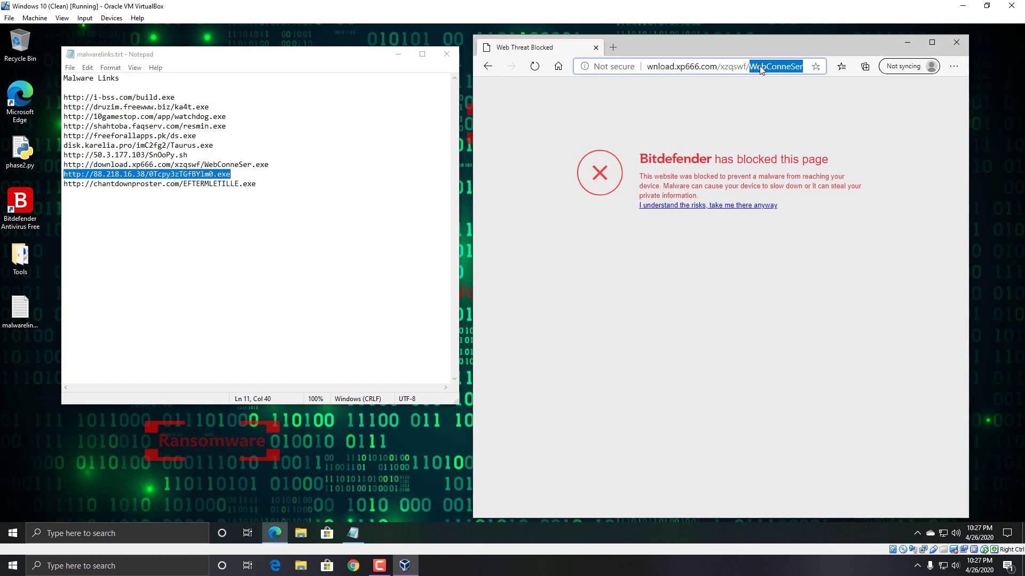
pyautogui.write('http://88.218.16.38/0Tcpy3zTGfBYlm0.exe')
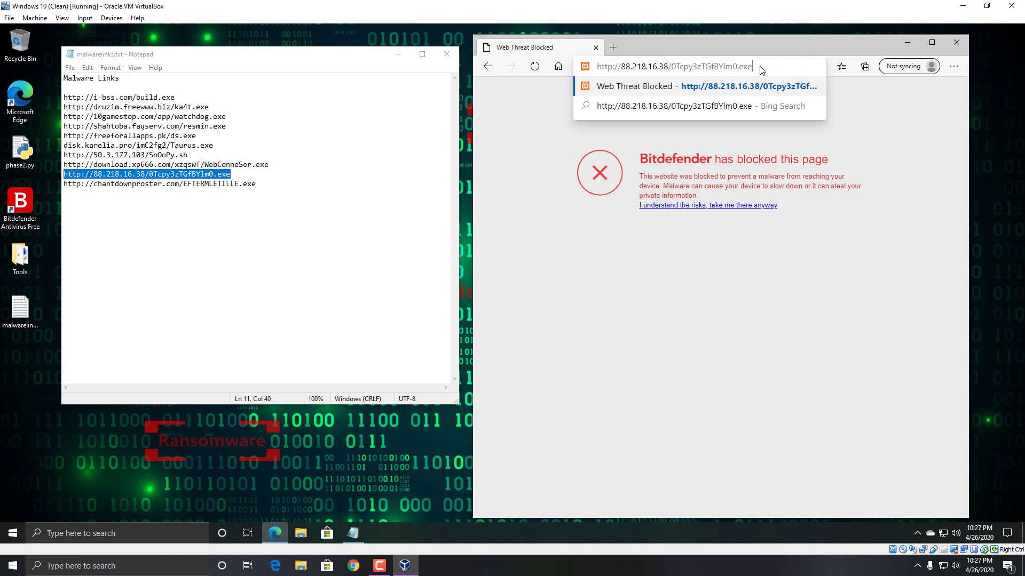
pyautogui.press('Return')
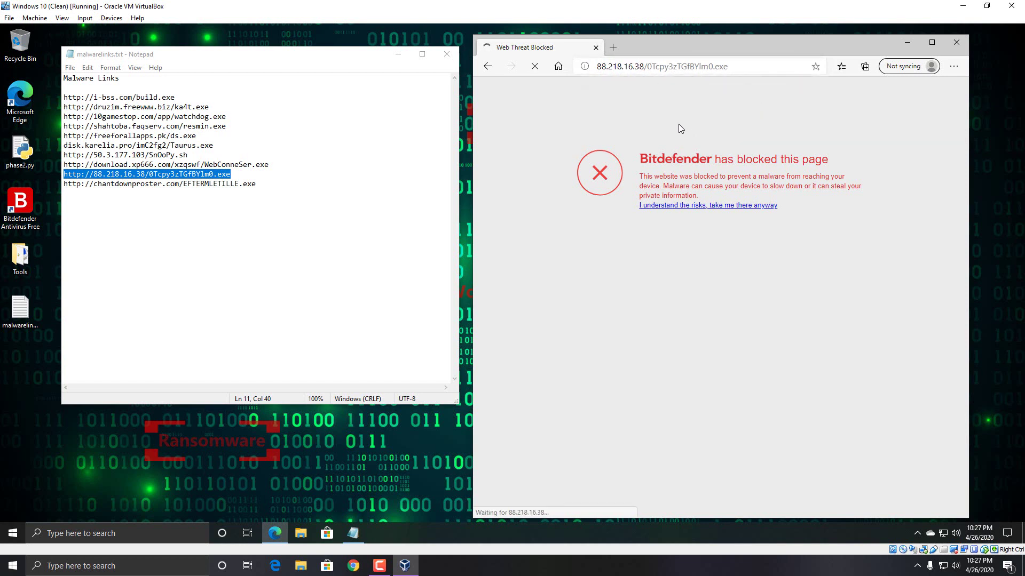
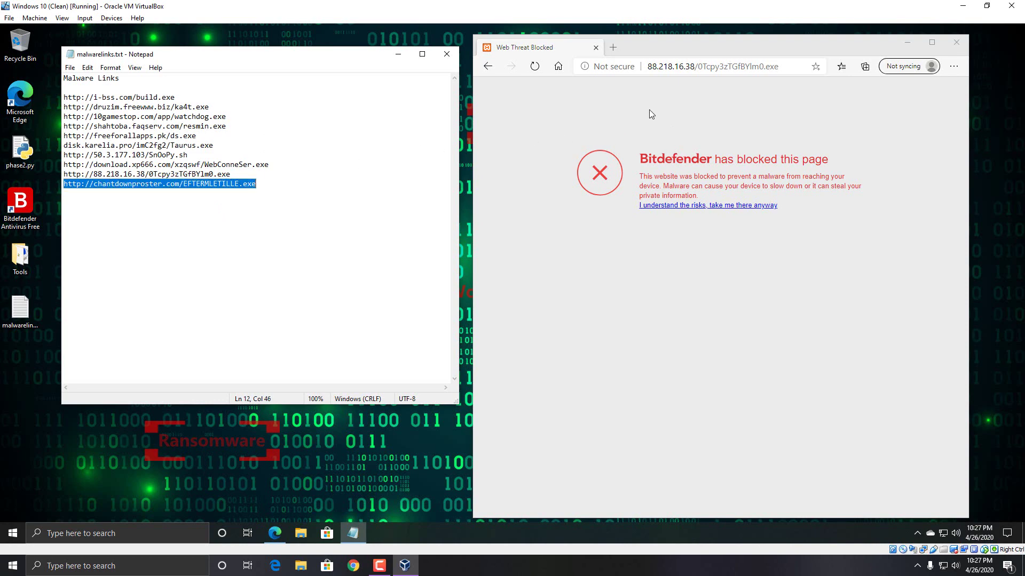
# Step: Retry the blocked malware download address in Edge, then close Edge and the Notepad link list
pyautogui.press('super')
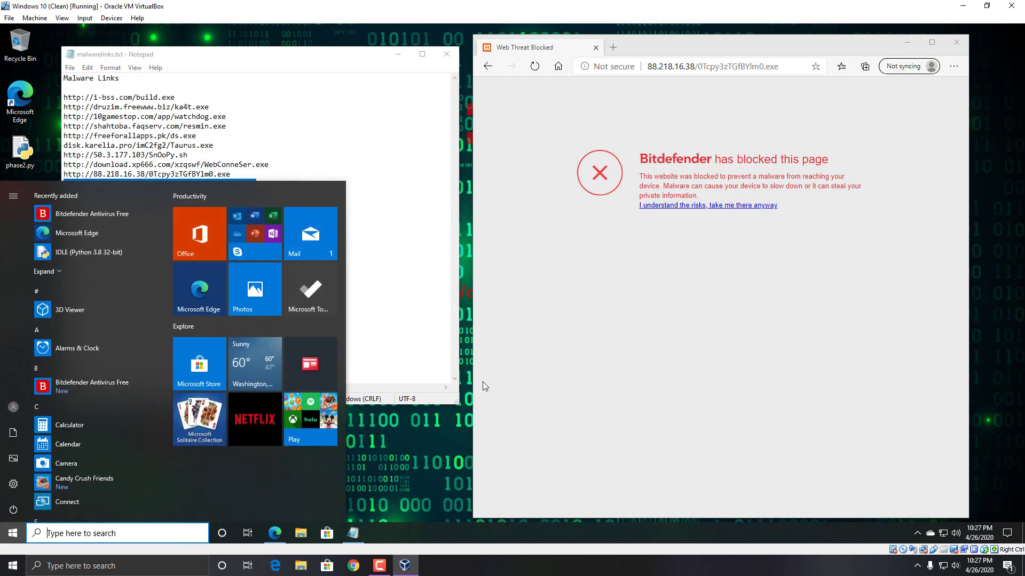
pyautogui.click(482, 382)
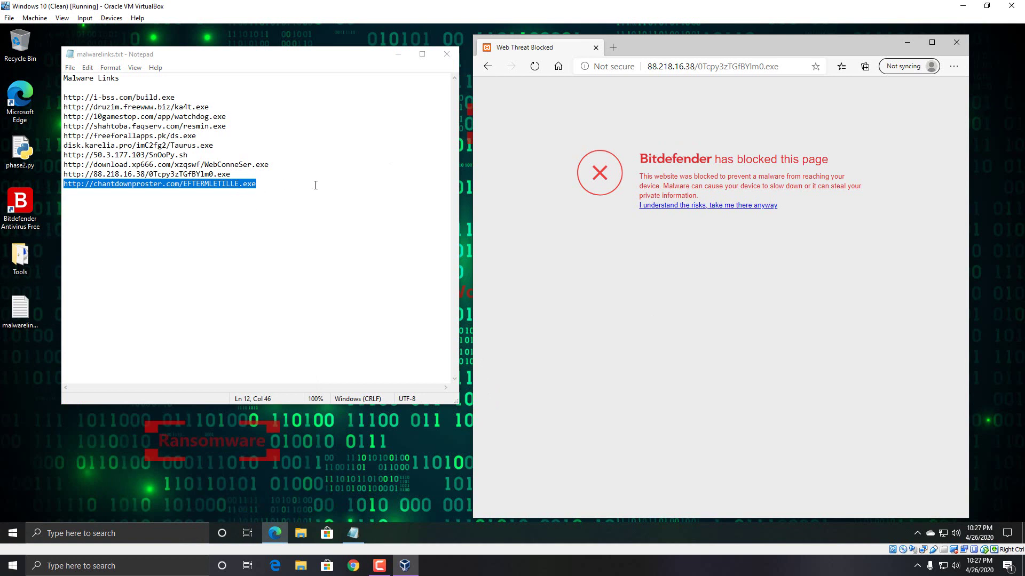
pyautogui.click(697, 70)
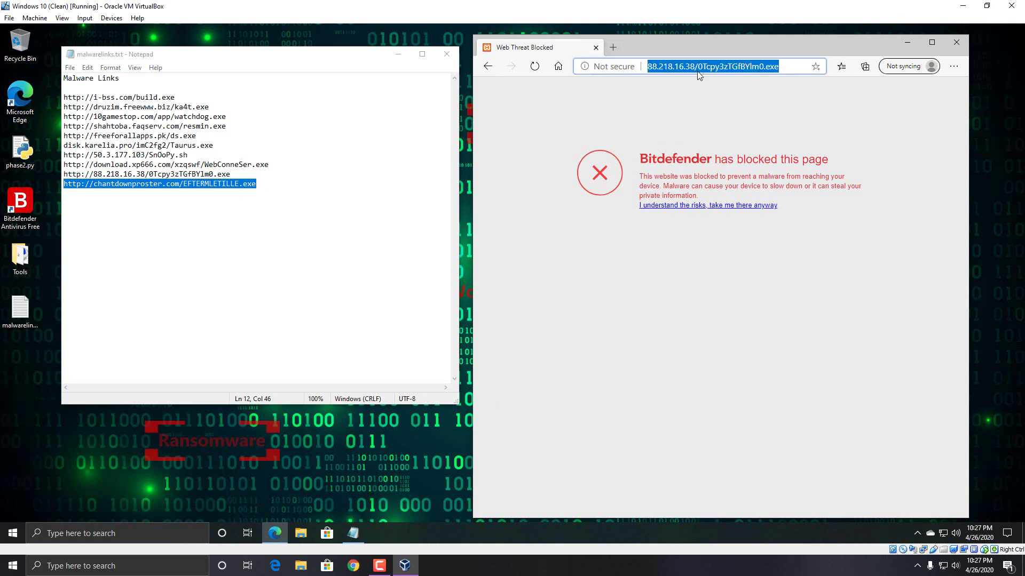
pyautogui.click(732, 89)
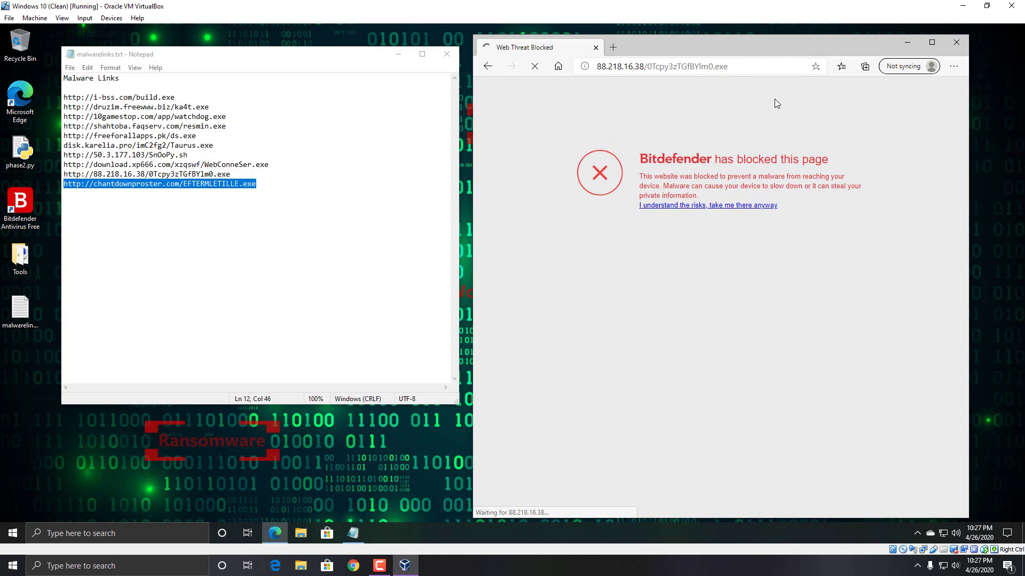
pyautogui.click(956, 43)
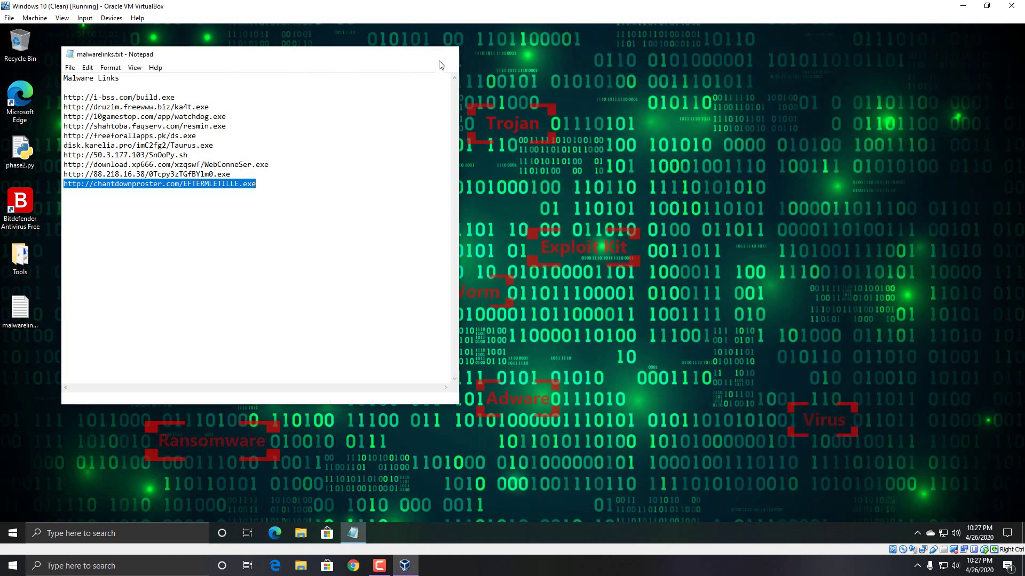
pyautogui.click(447, 54)
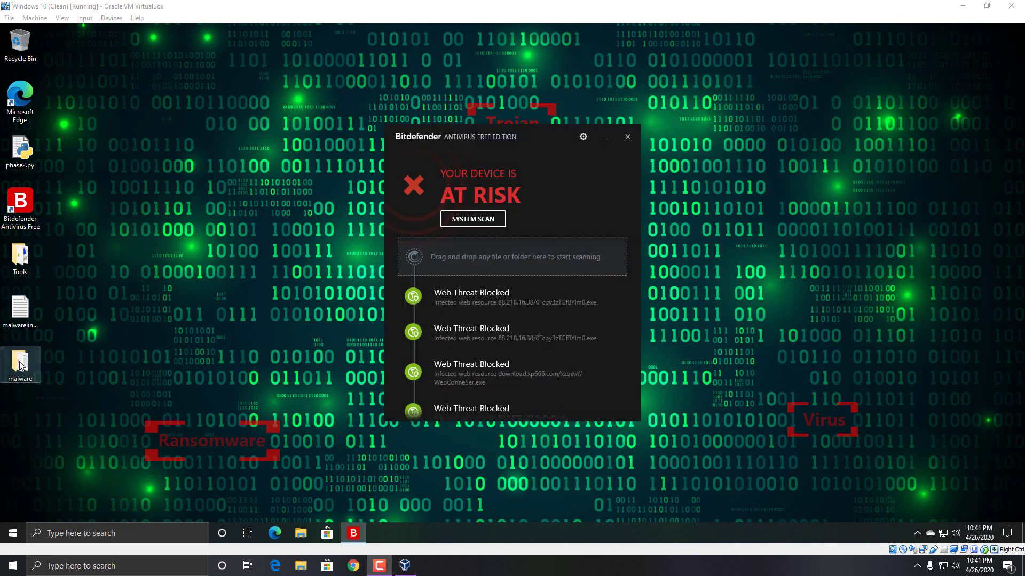
# Step: Check the desktop malware folder's Properties, showing 697 files, then open the folder
pyautogui.rightClick(20, 365)
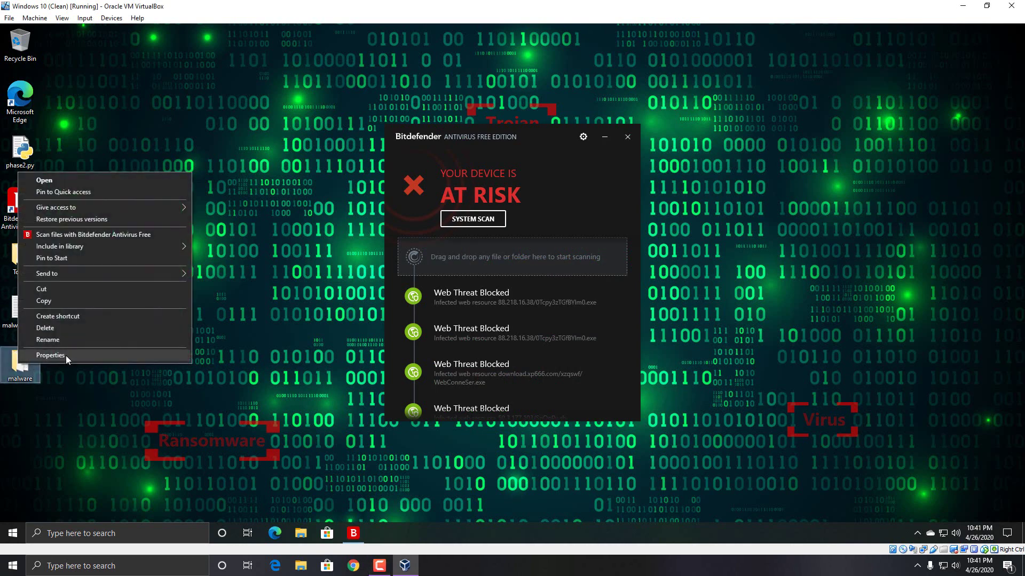
pyautogui.click(65, 356)
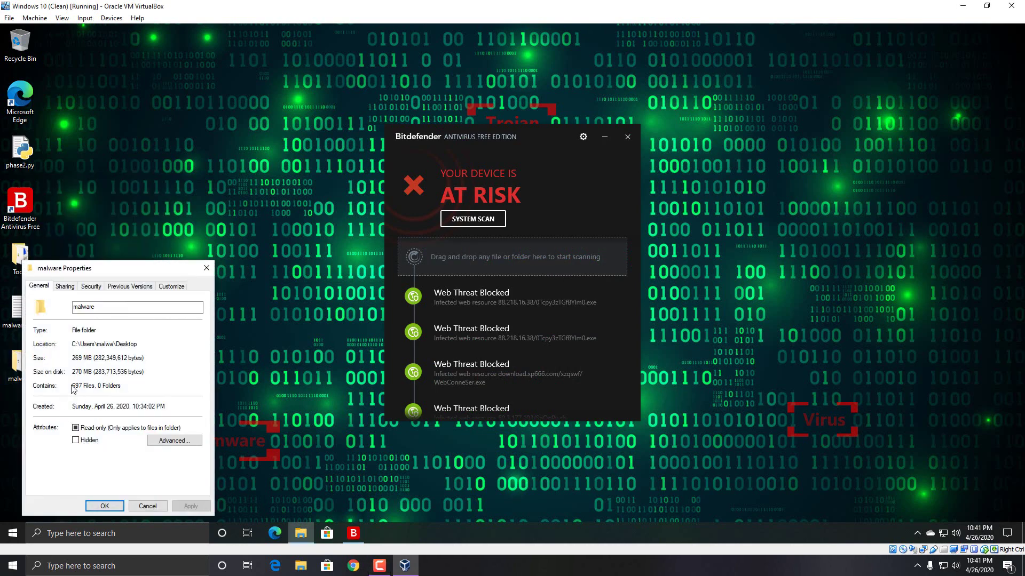
pyautogui.click(106, 507)
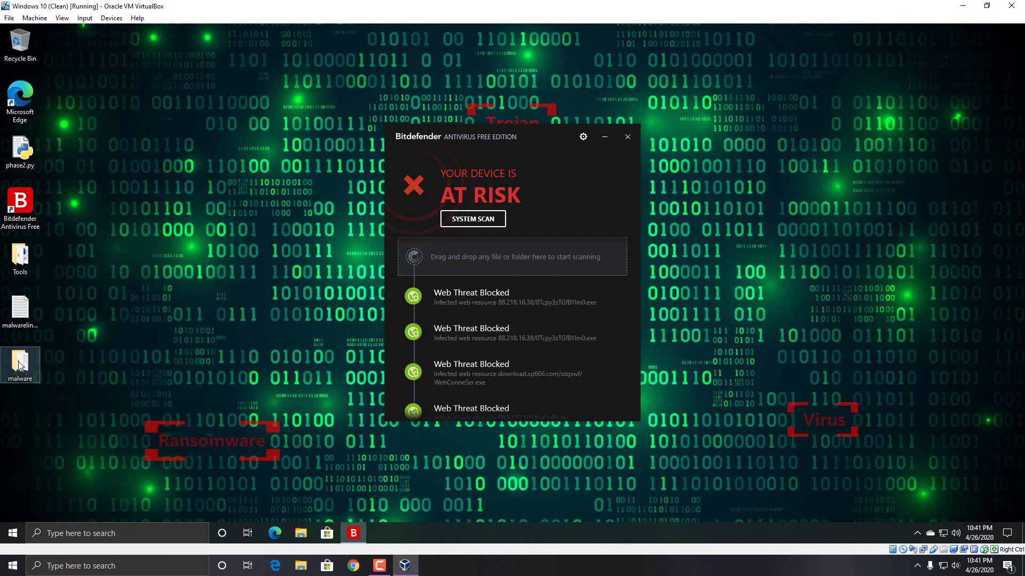
pyautogui.doubleClick(20, 368)
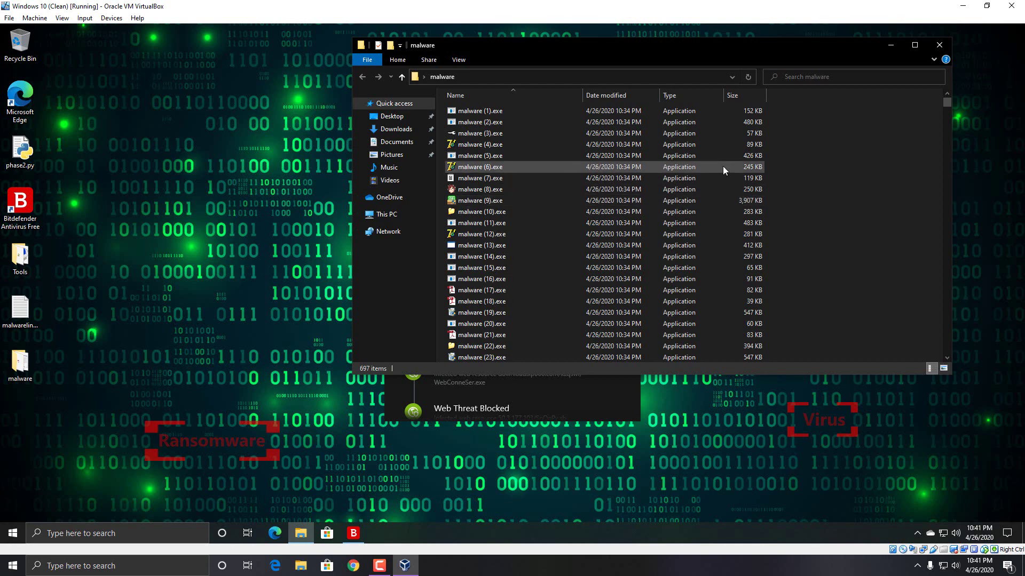
# Step: Drag the malware folder into Bitdefender for scanning and switch Protection Shield on in Settings
pyautogui.click(940, 45)
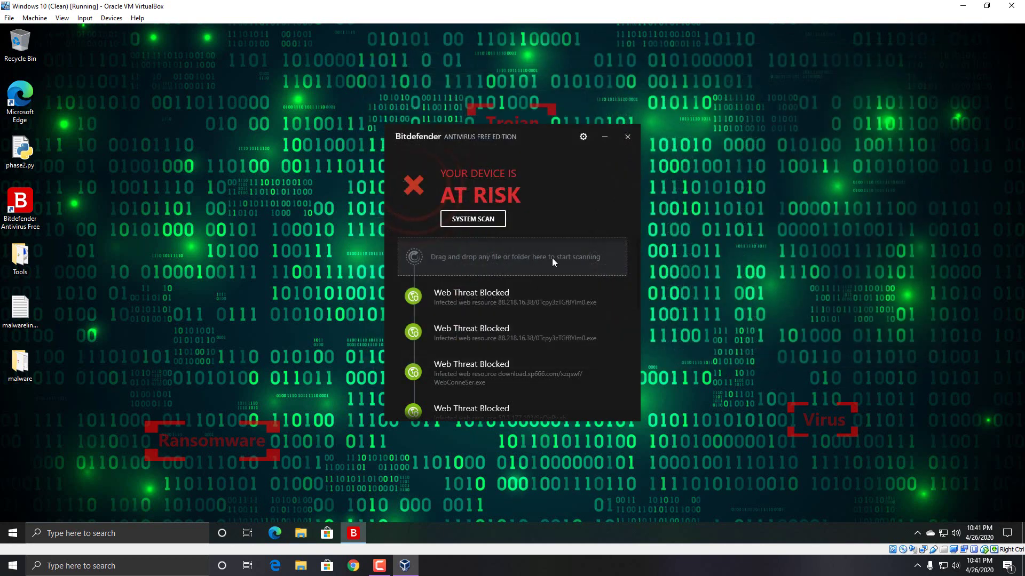
pyautogui.moveTo(21, 365); pyautogui.dragTo(548, 257)
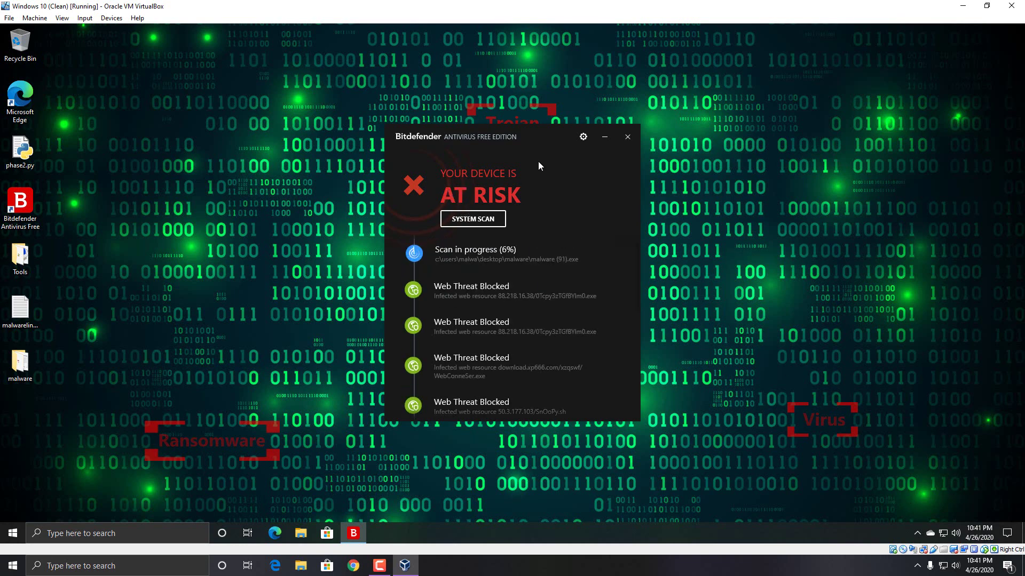
pyautogui.click(584, 137)
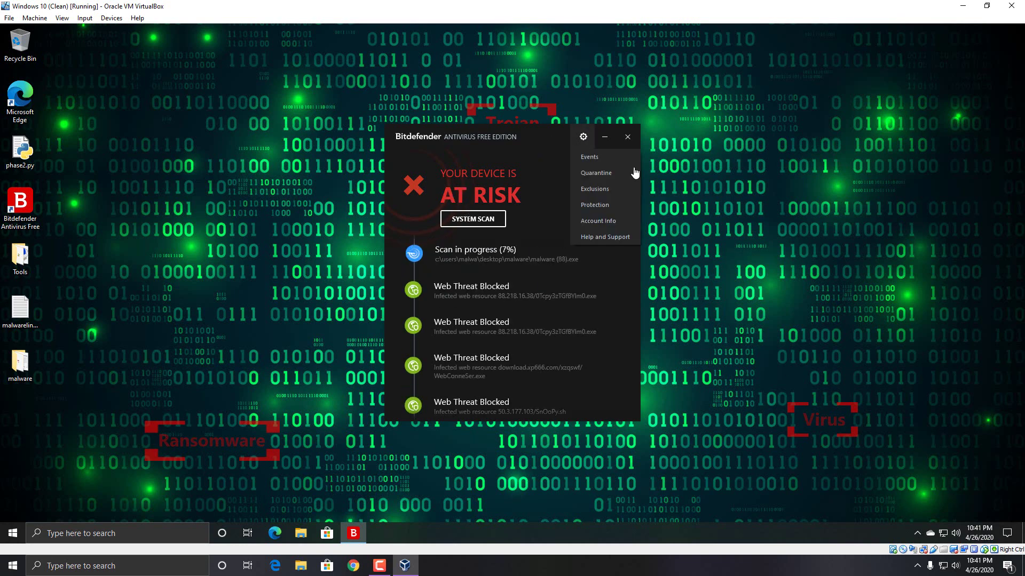
pyautogui.click(605, 207)
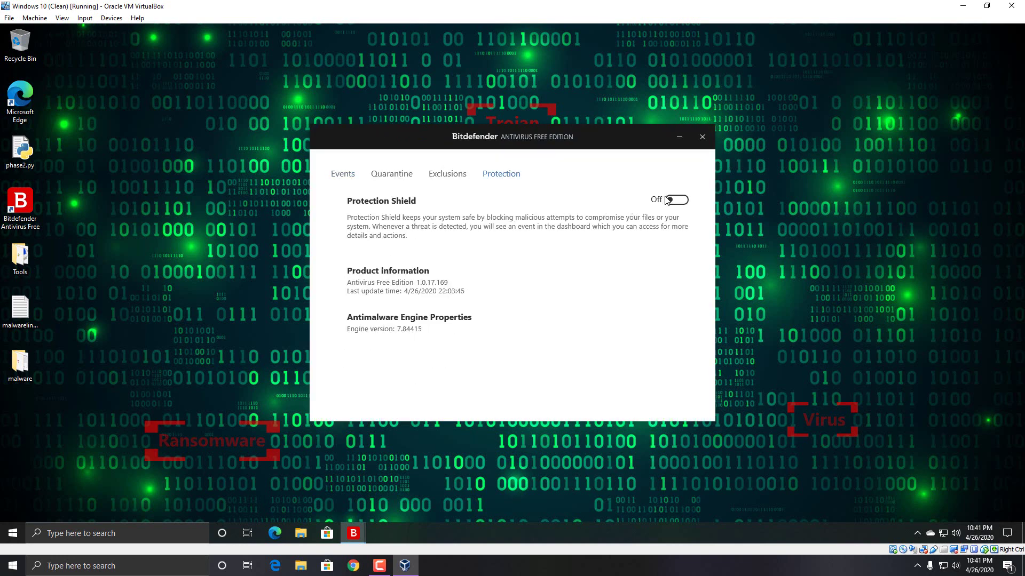
pyautogui.click(668, 201)
pyautogui.click(702, 137)
pyautogui.click(515, 256)
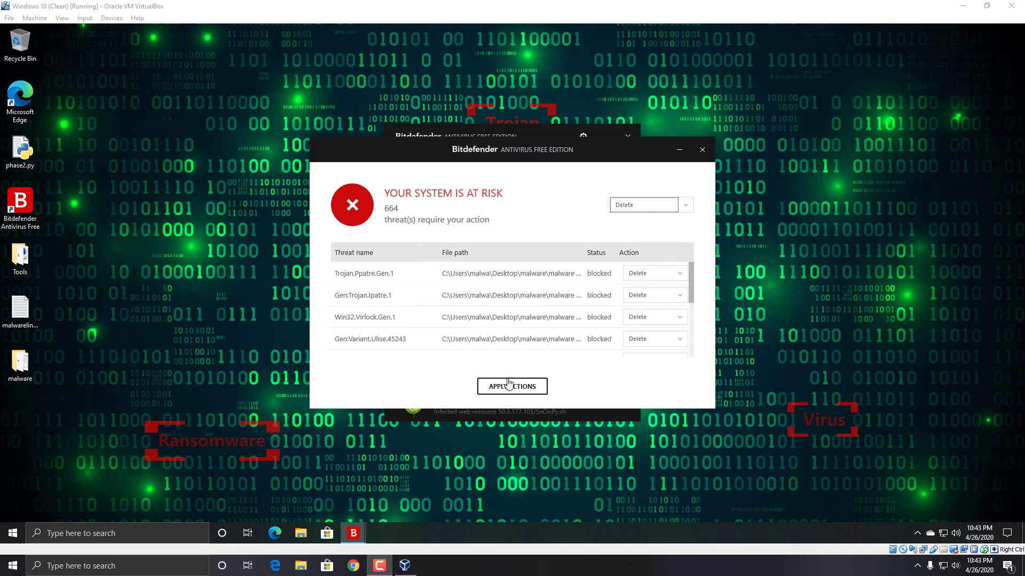
# Step: Delete the 664 detected threats, then move the remaining 7 threats to quarantine
pyautogui.click(530, 389)
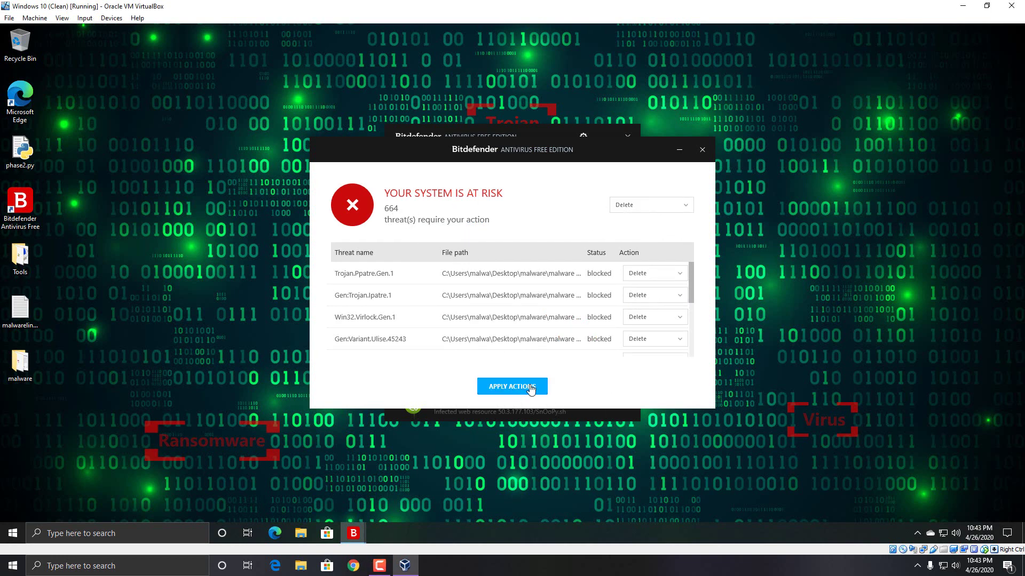
pyautogui.click(530, 388)
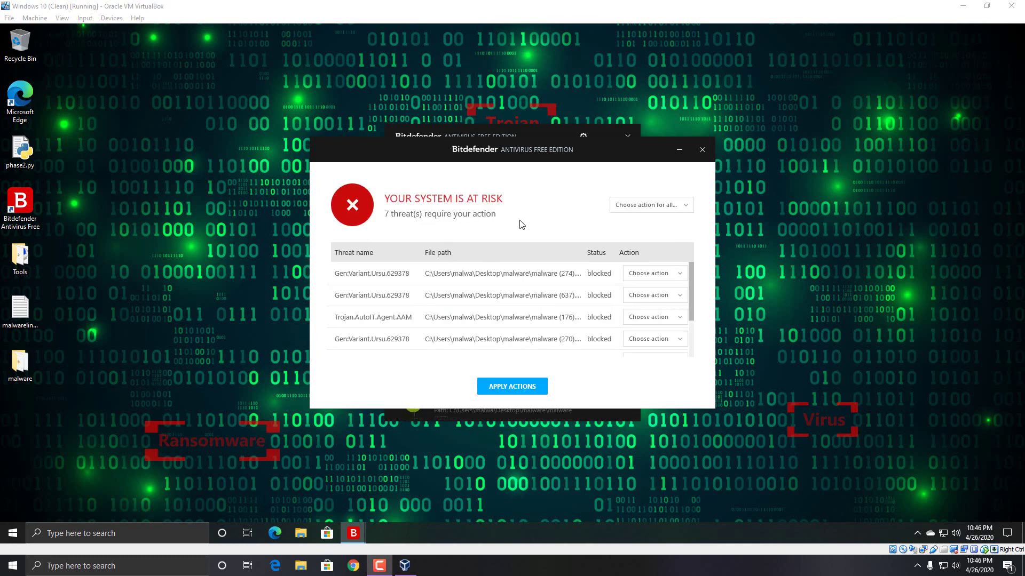
pyautogui.click(647, 208)
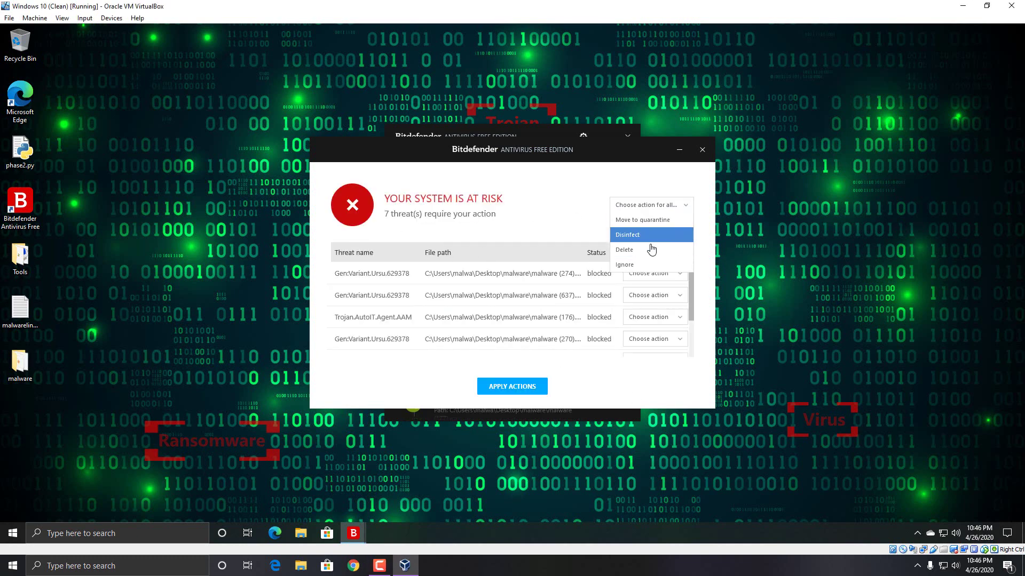
pyautogui.click(642, 220)
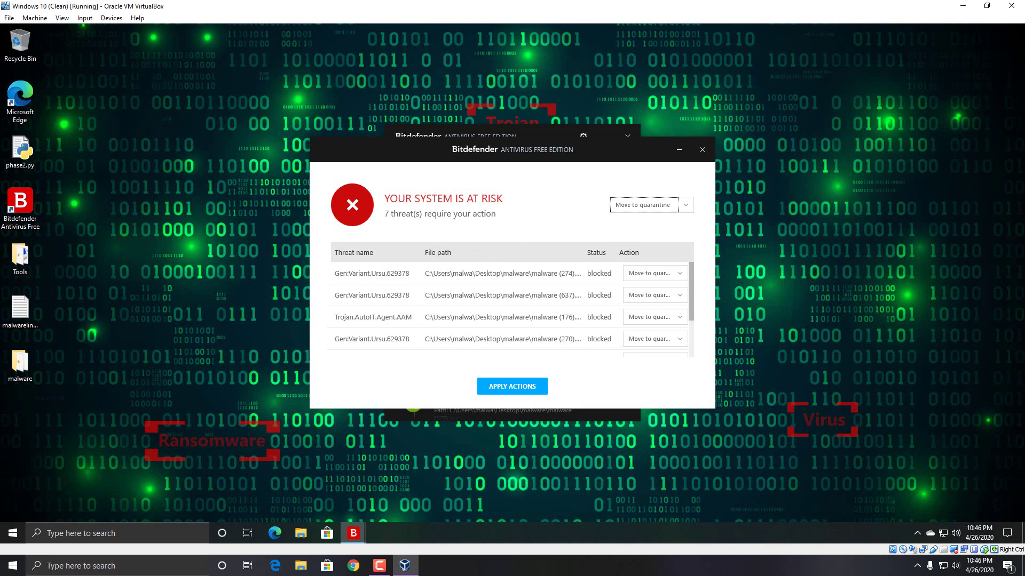
pyautogui.click(492, 386)
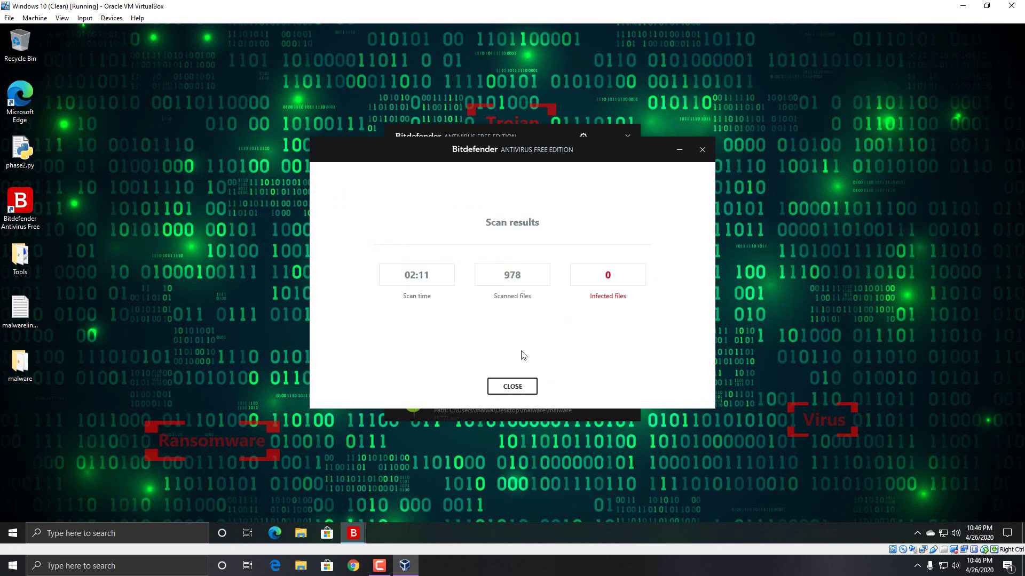
# Step: Dismiss the results and rescan the malware folder via Scan with Bitdefender, closing the no-threat results
pyautogui.click(518, 391)
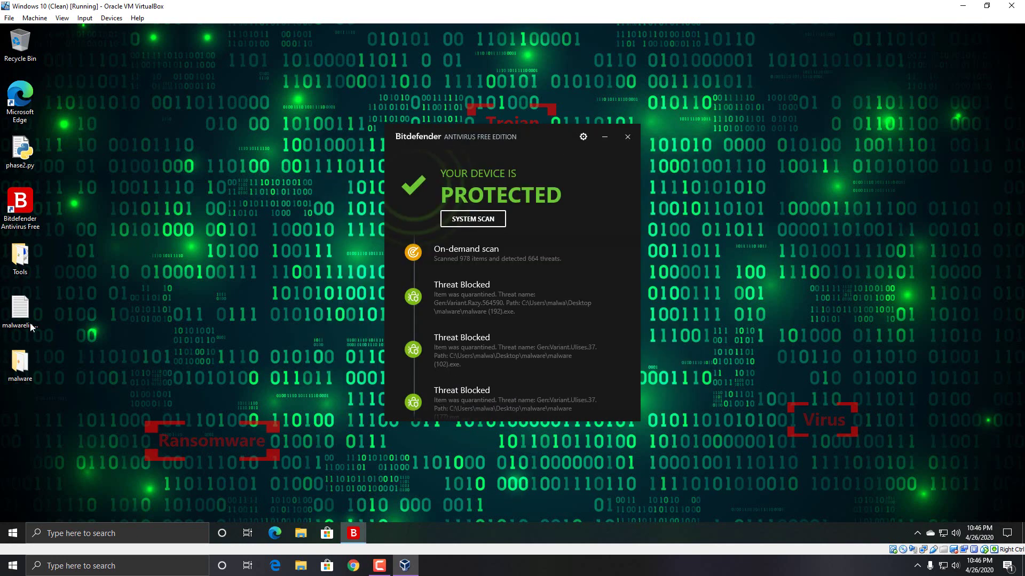
pyautogui.rightClick(20, 366)
pyautogui.click(81, 238)
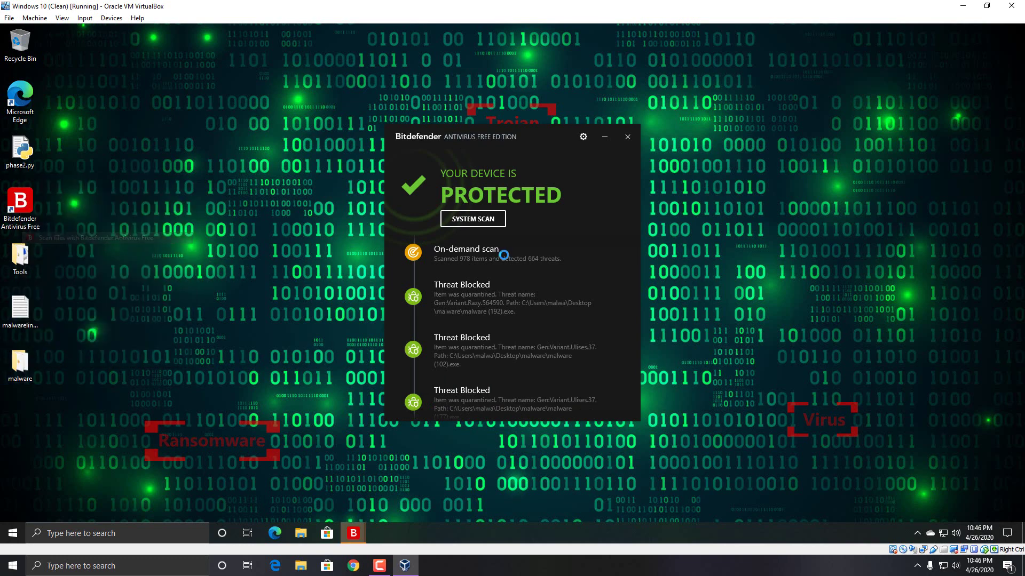
pyautogui.click(513, 386)
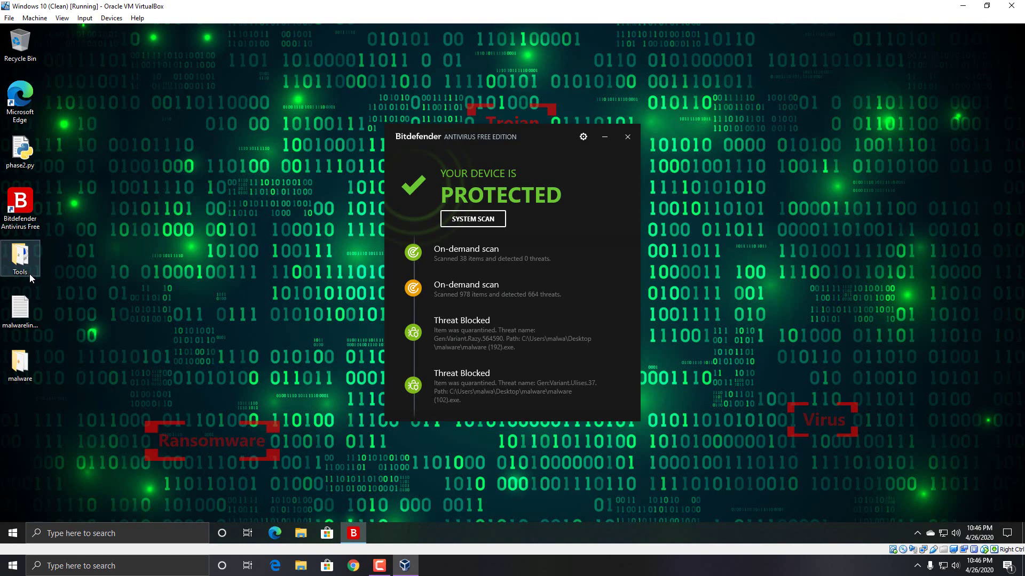
# Step: Open the desktop malware folder to check which files remain, then close it
pyautogui.click(19, 372)
pyautogui.doubleClick(19, 372)
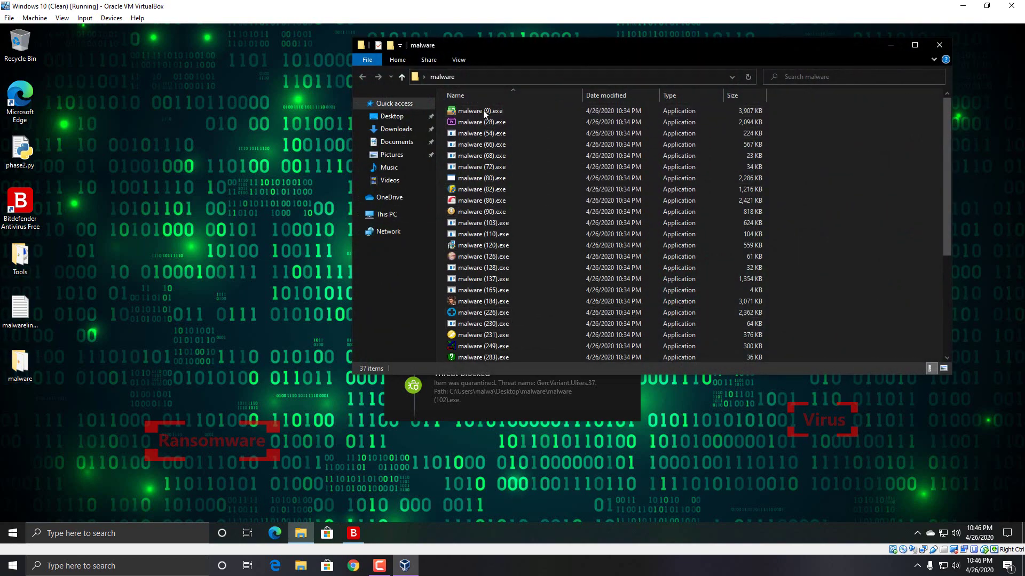
pyautogui.scroll(-5, 536, 341)
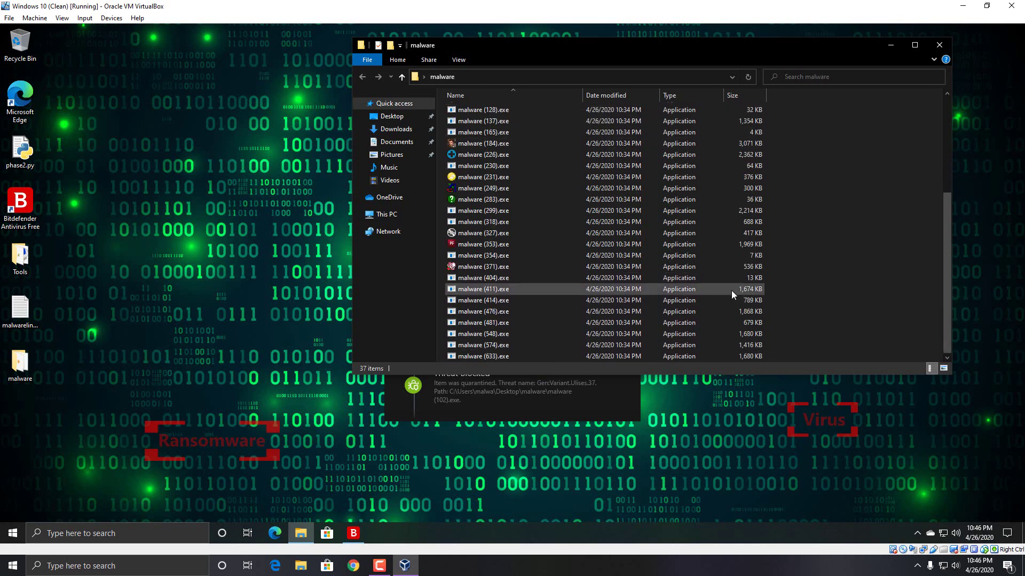
pyautogui.scroll(5, 735, 295)
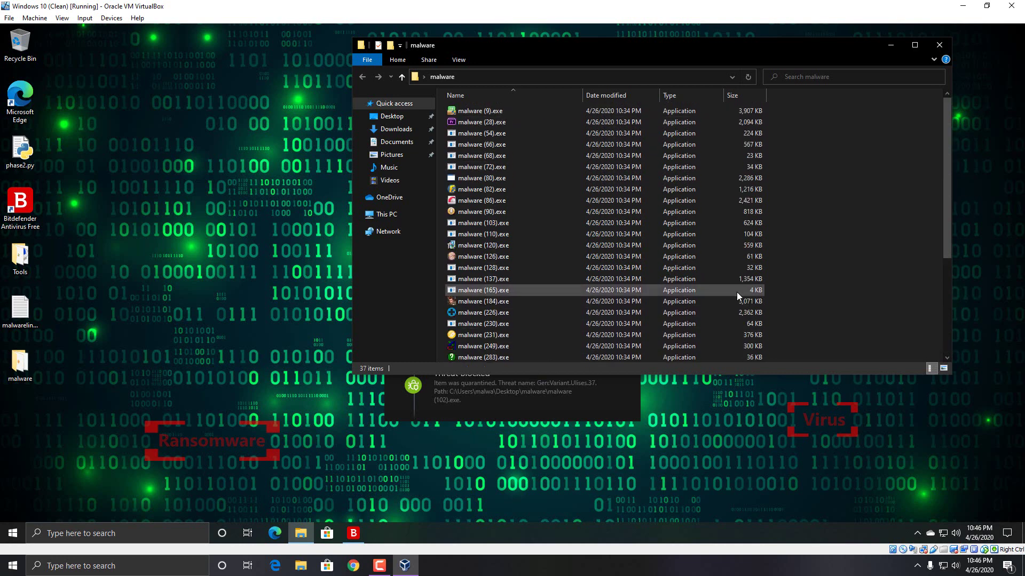
pyautogui.click(937, 45)
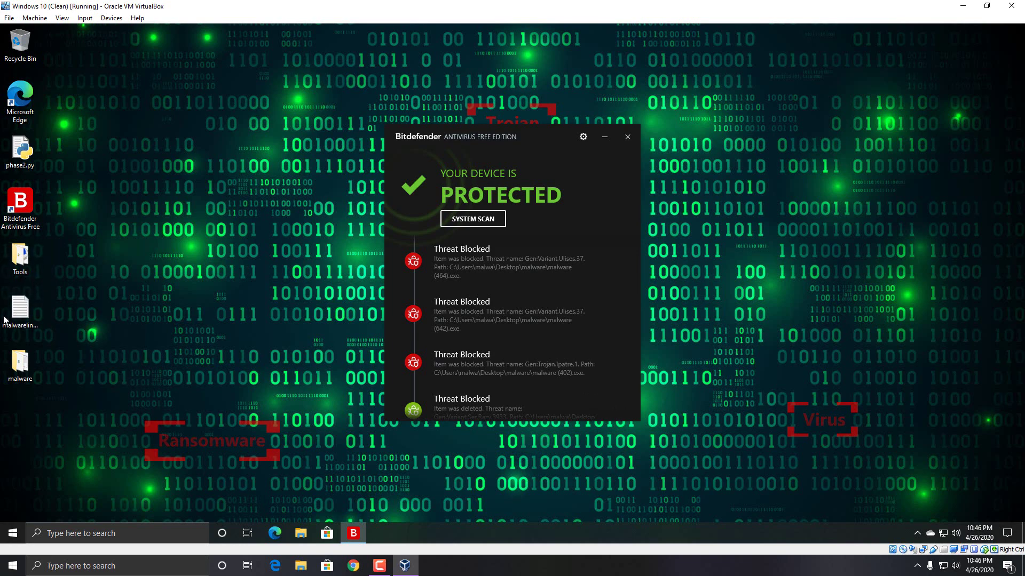
# Step: Run Scan with Bitdefender on the malware folder once more and dismiss its results
pyautogui.doubleClick(21, 365)
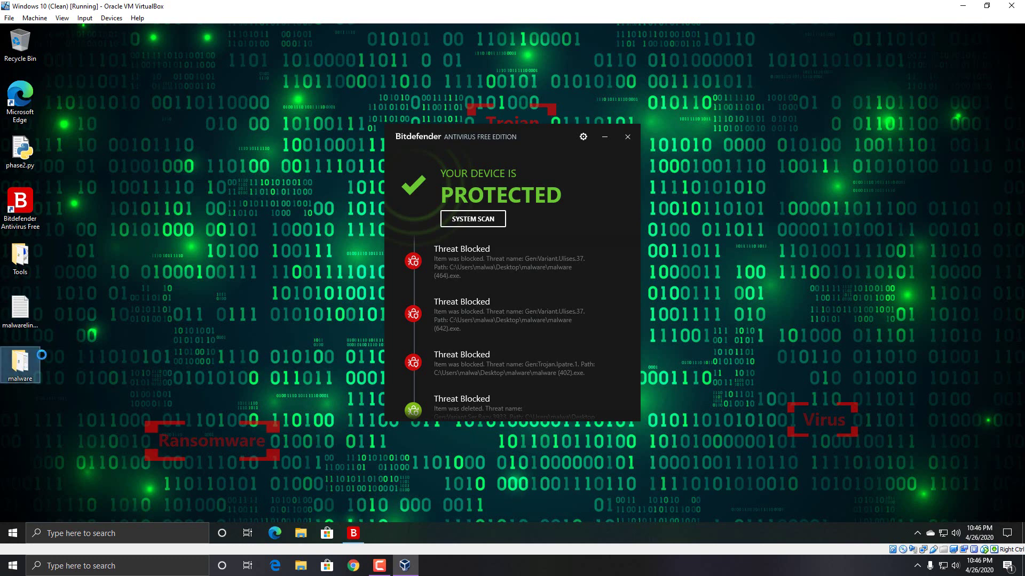
pyautogui.rightClick(21, 369)
pyautogui.click(68, 242)
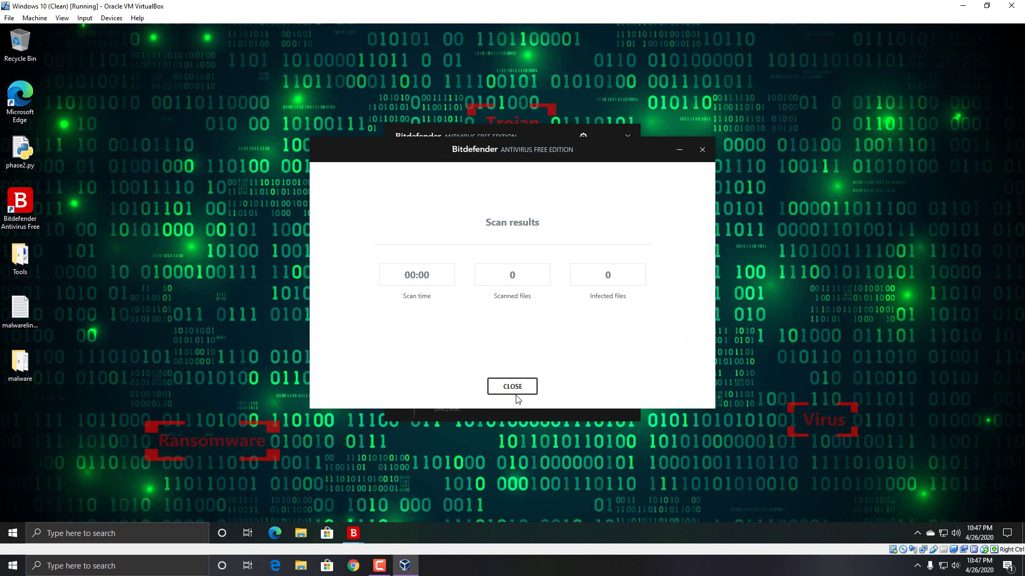
pyautogui.click(513, 388)
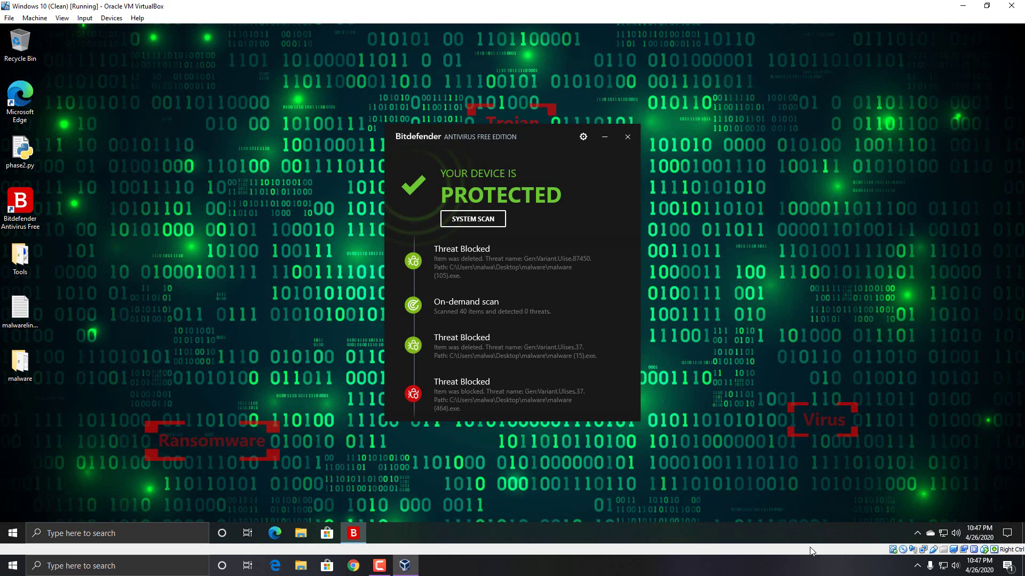
# Step: Launch phase2.py, answering 'yes' for real-time protection and 'Bitdefender Free Edition' as the product
pyautogui.click(23, 159)
pyautogui.doubleClick(23, 159)
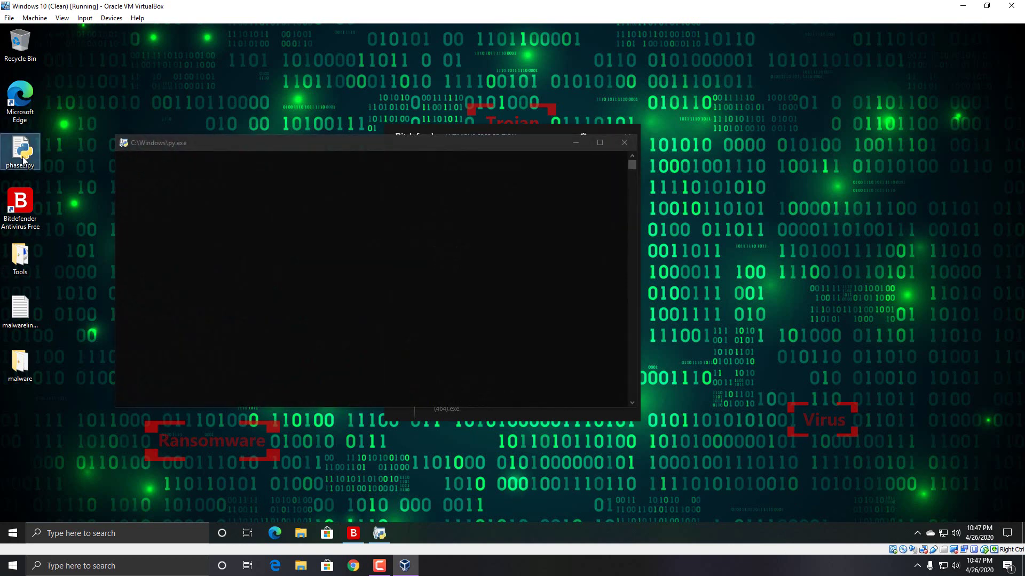
pyautogui.click(271, 163)
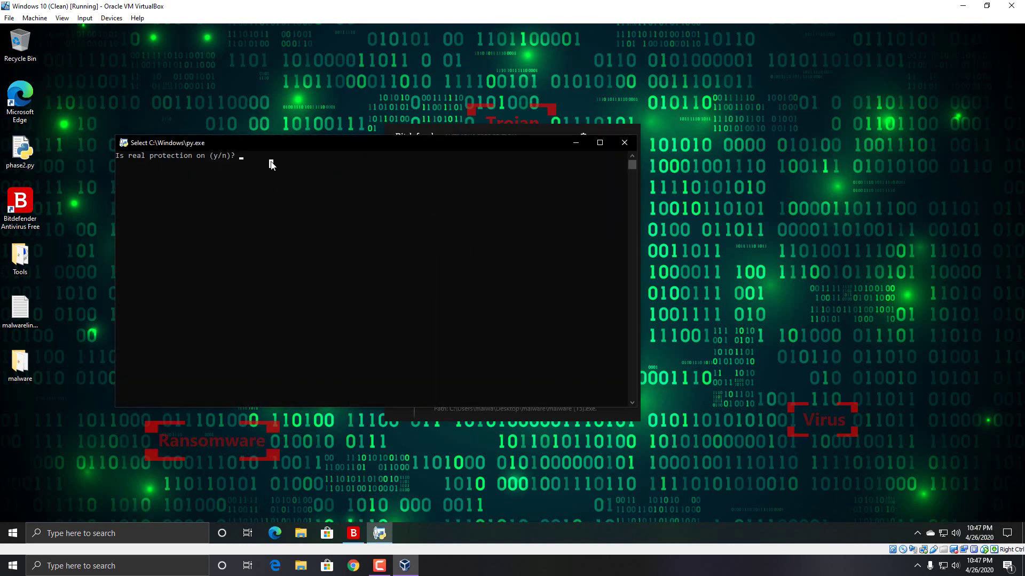
pyautogui.write('yes')
pyautogui.press('Return')
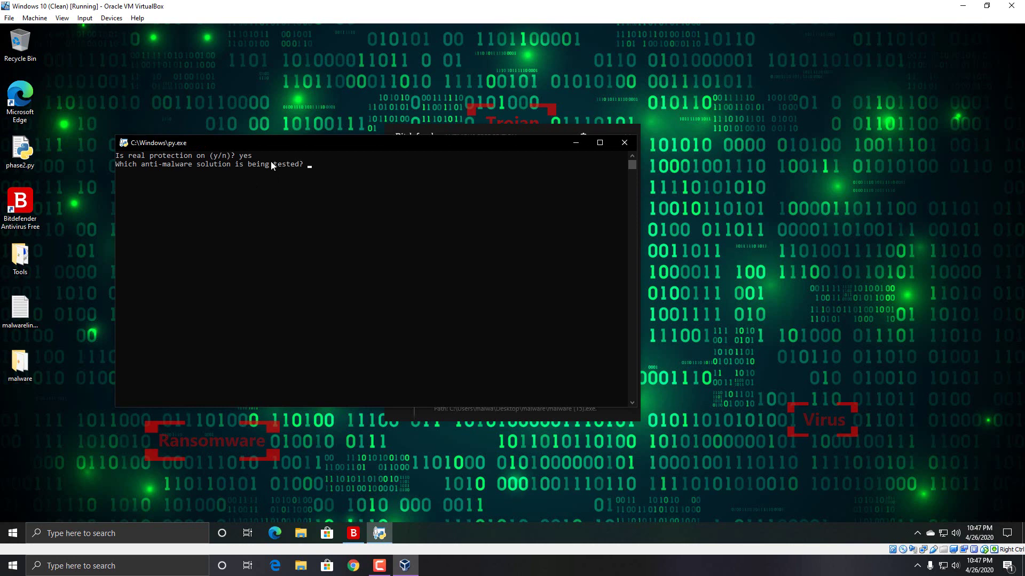
pyautogui.write('Bitdefender Free Edition')
pyautogui.press('Return')
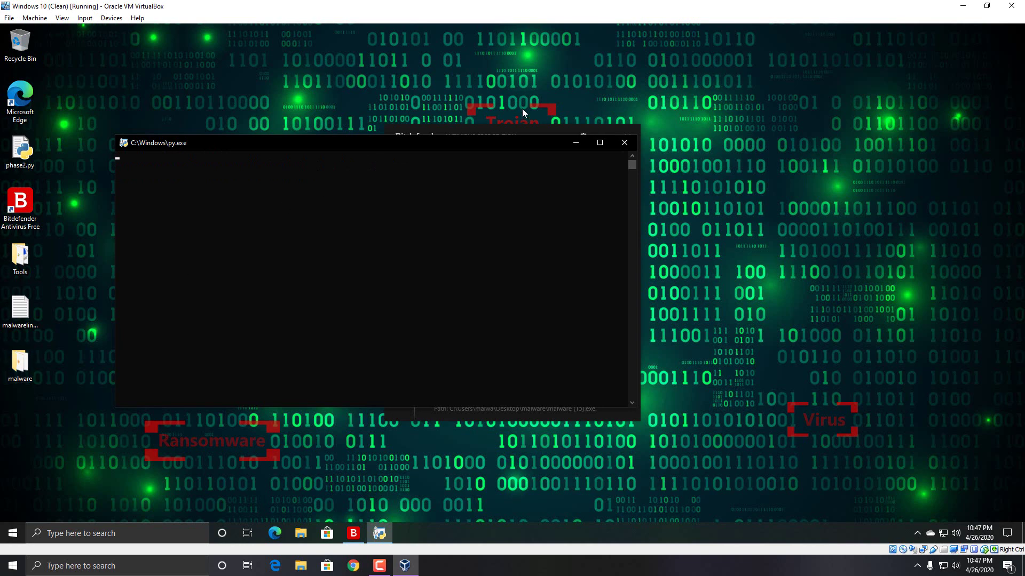
pyautogui.click(517, 131)
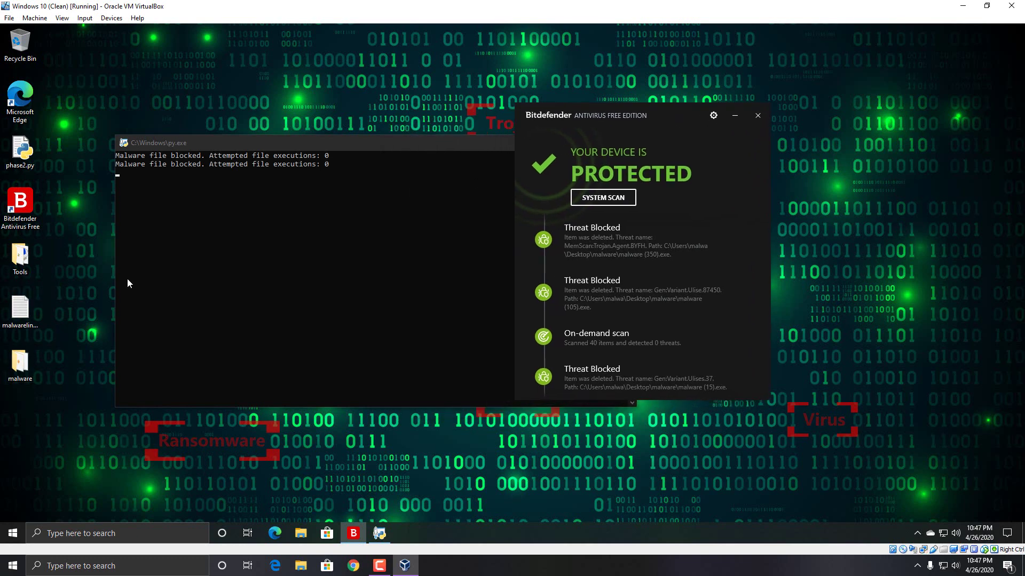
# Step: Open the malware folder, dismiss the question dialog, and reopen the folder while the test runs
pyautogui.doubleClick(19, 380)
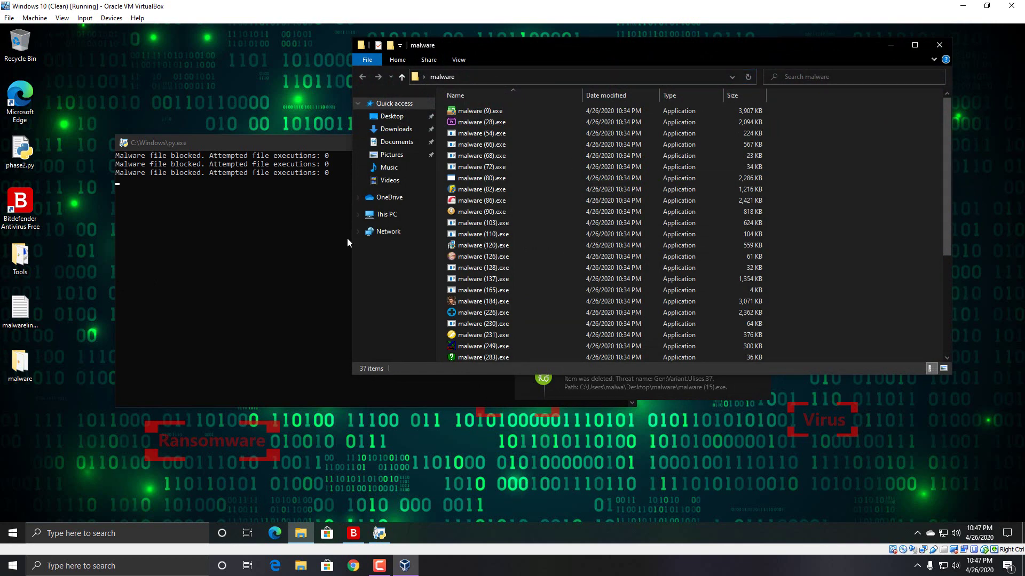
pyautogui.click(293, 270)
pyautogui.click(694, 394)
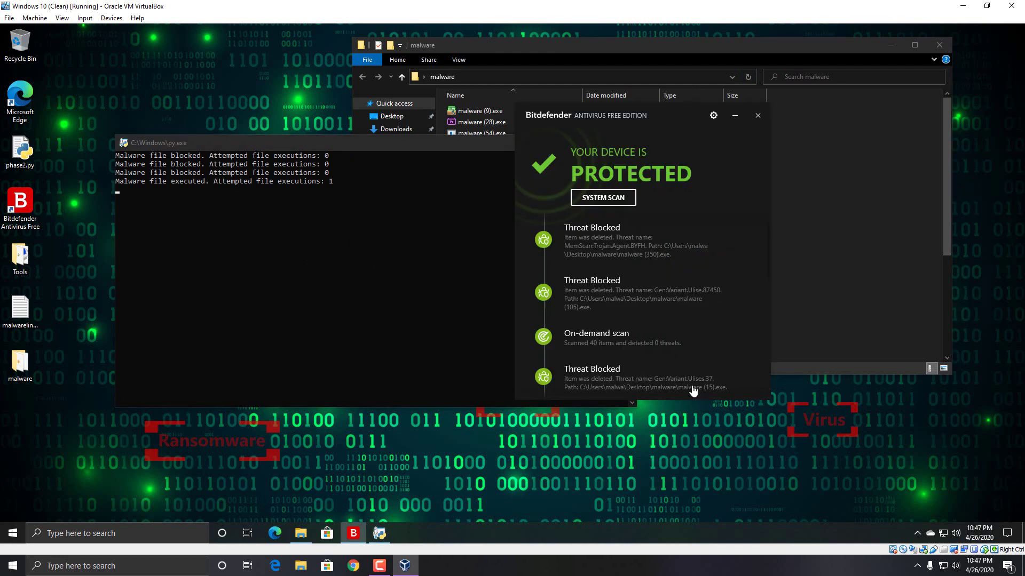
pyautogui.click(528, 315)
pyautogui.doubleClick(31, 364)
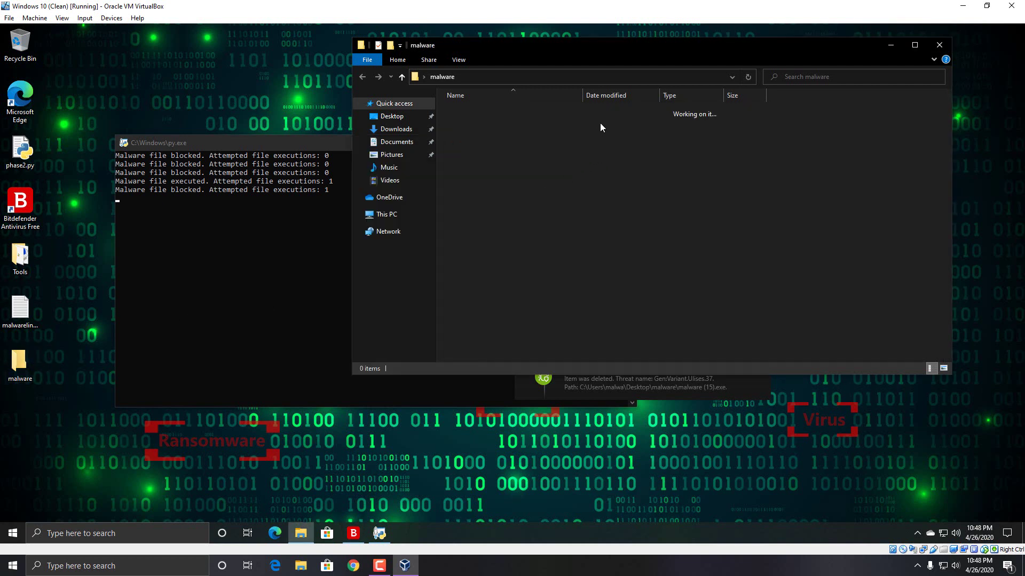
pyautogui.click(170, 290)
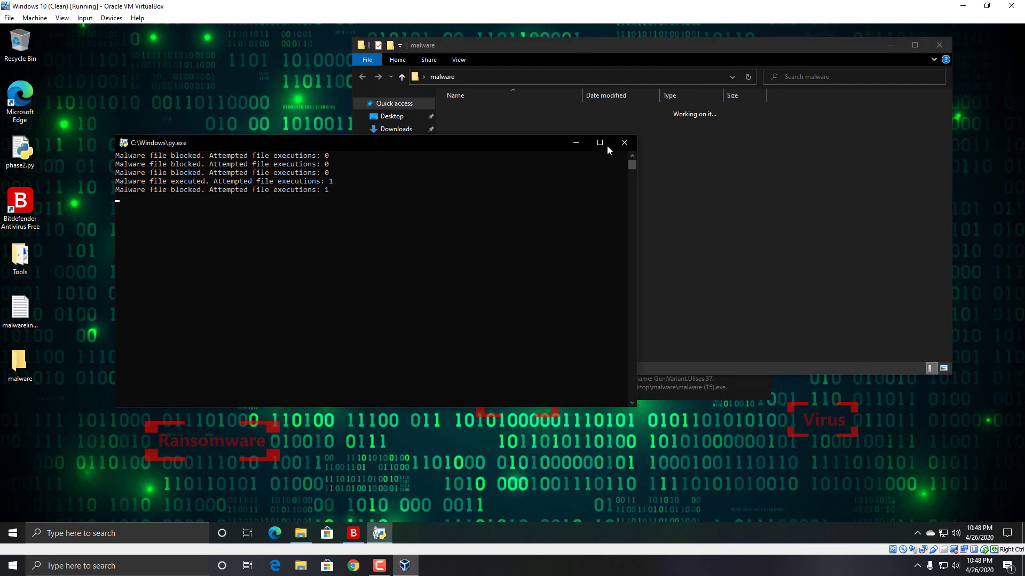
# Step: Close the test console and confirm the malware folder is now empty
pyautogui.click(630, 144)
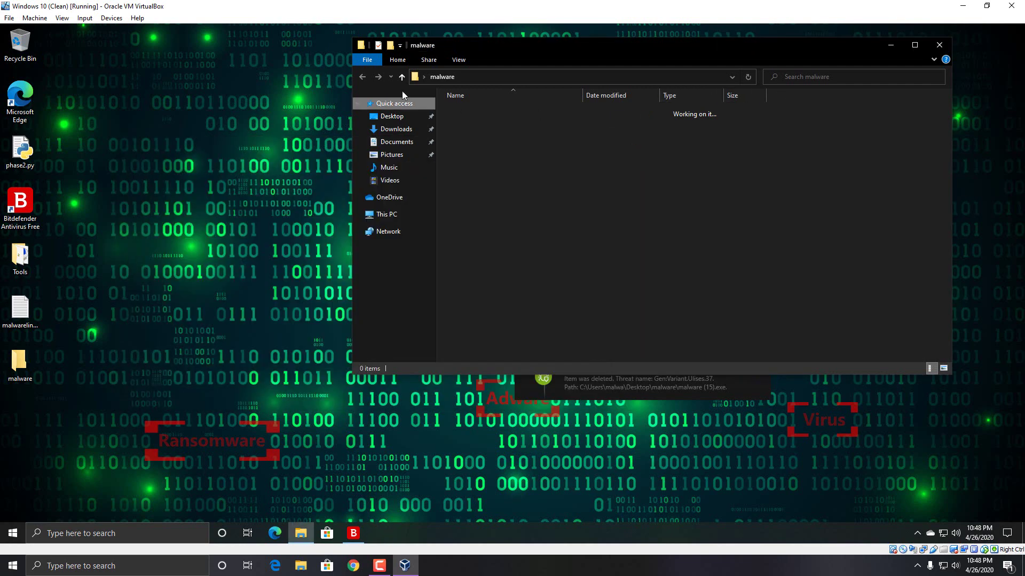
pyautogui.click(749, 77)
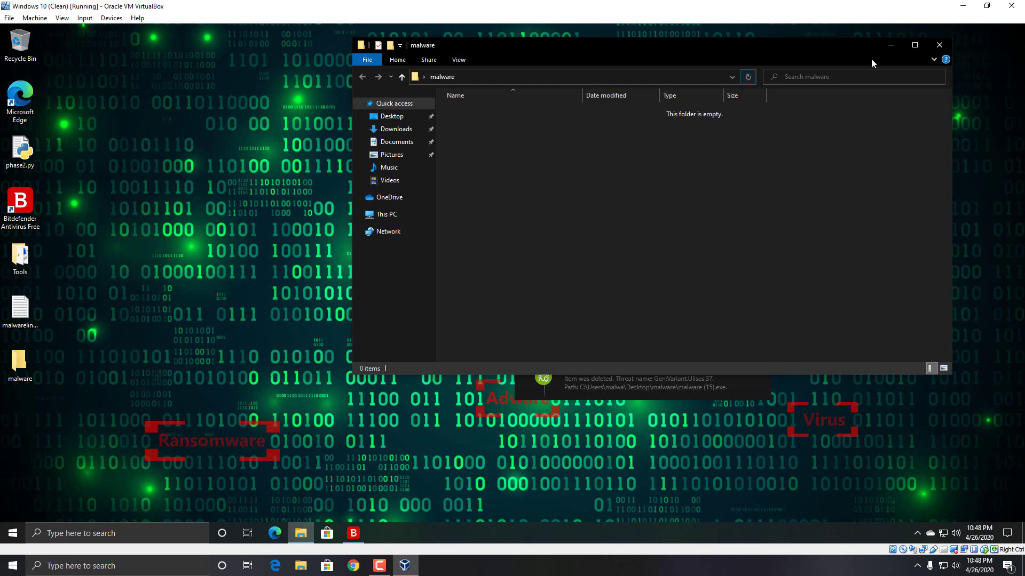
pyautogui.click(939, 45)
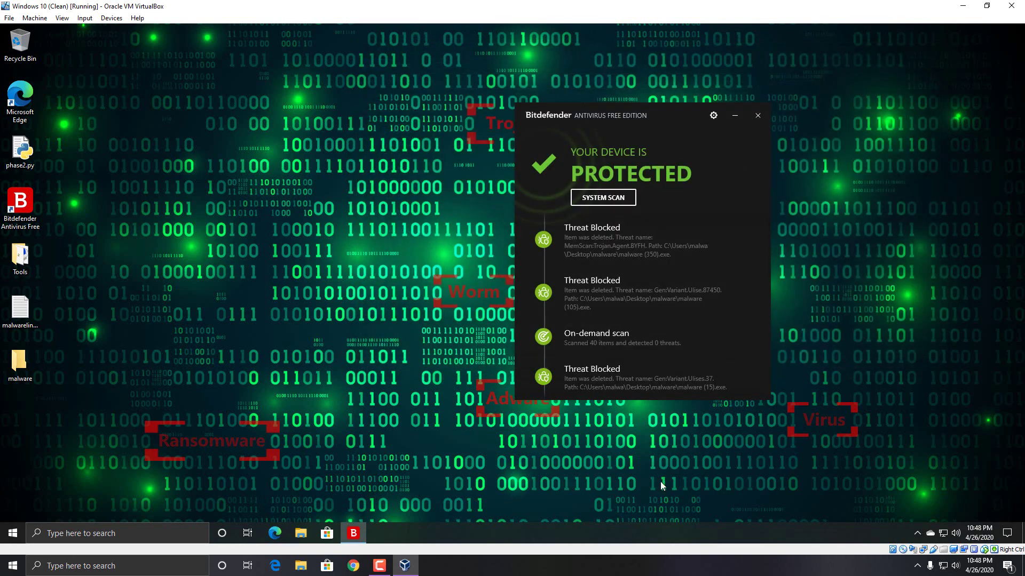
pyautogui.click(33, 365)
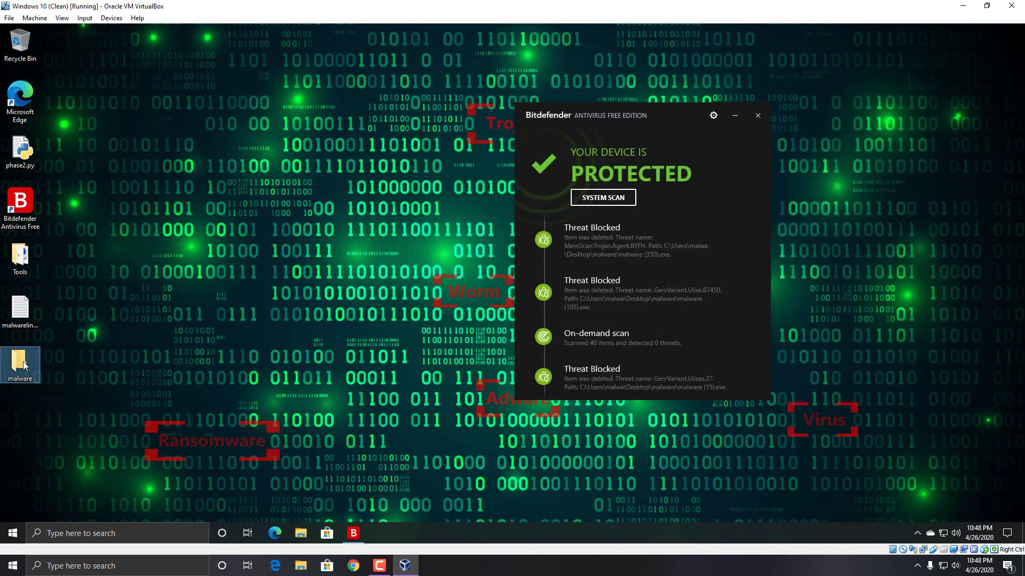
pyautogui.doubleClick(33, 365)
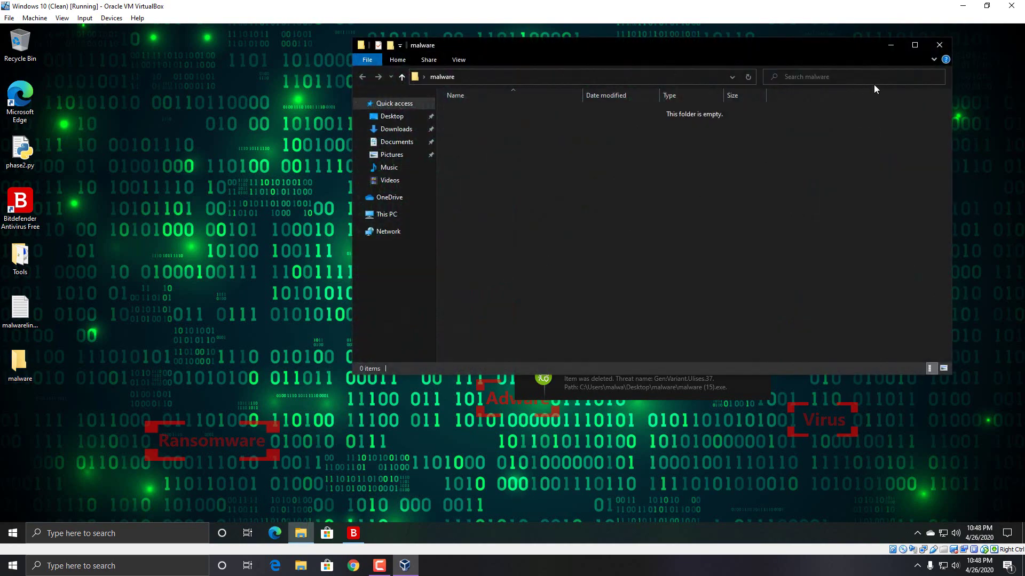
pyautogui.click(939, 46)
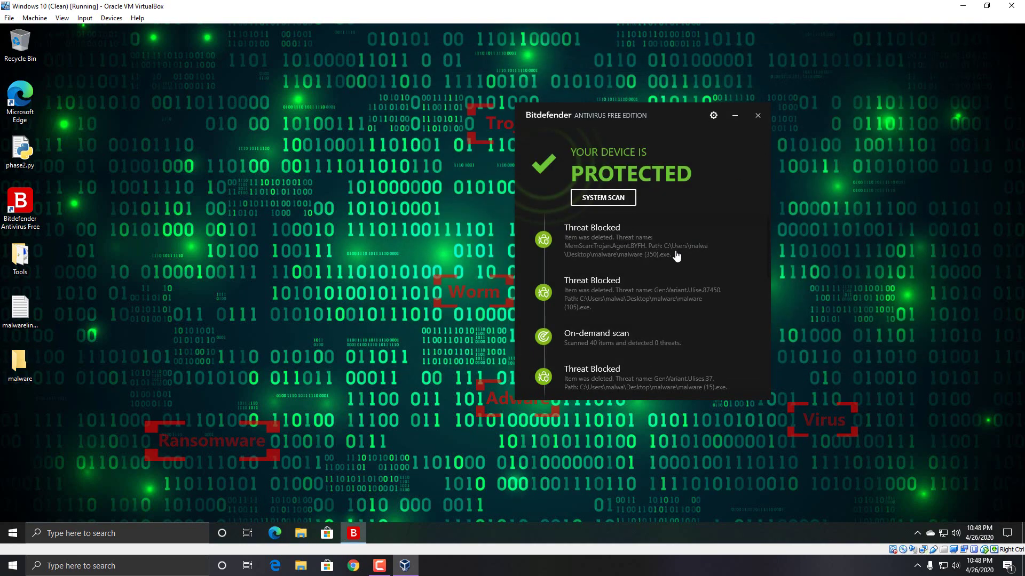
# Step: Scroll through Bitdefender's blocked-threat history, recheck the empty folder, and close Bitdefender
pyautogui.scroll(-3, 658, 290)
pyautogui.scroll(-3, 661, 320)
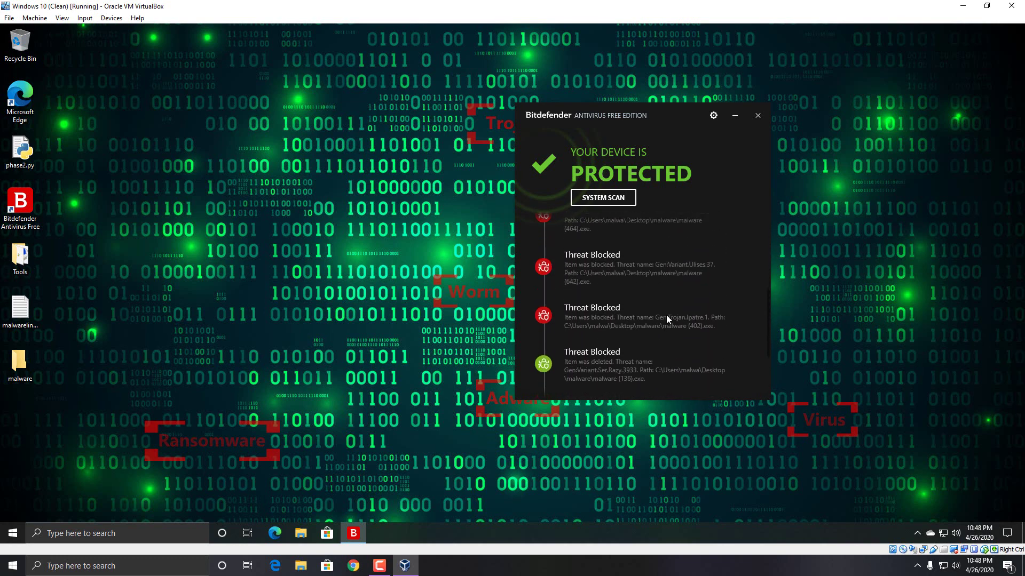
pyautogui.scroll(-5, 684, 326)
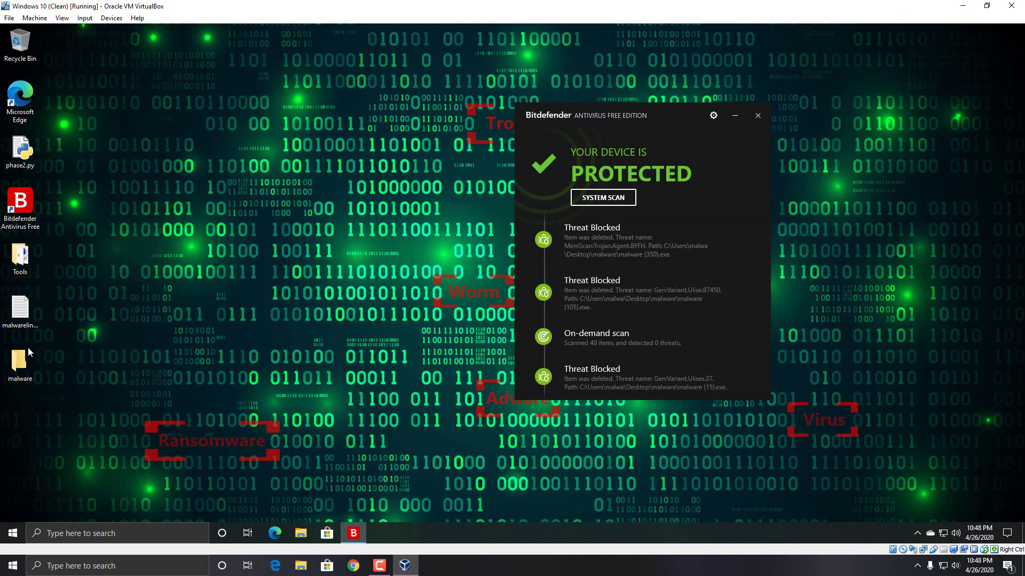
pyautogui.click(20, 364)
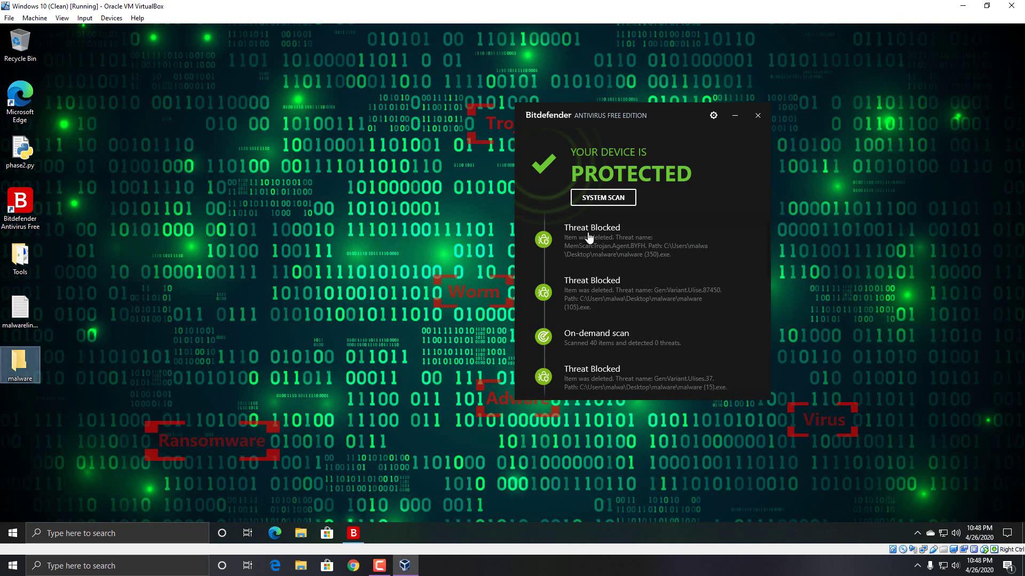
pyautogui.doubleClick(22, 357)
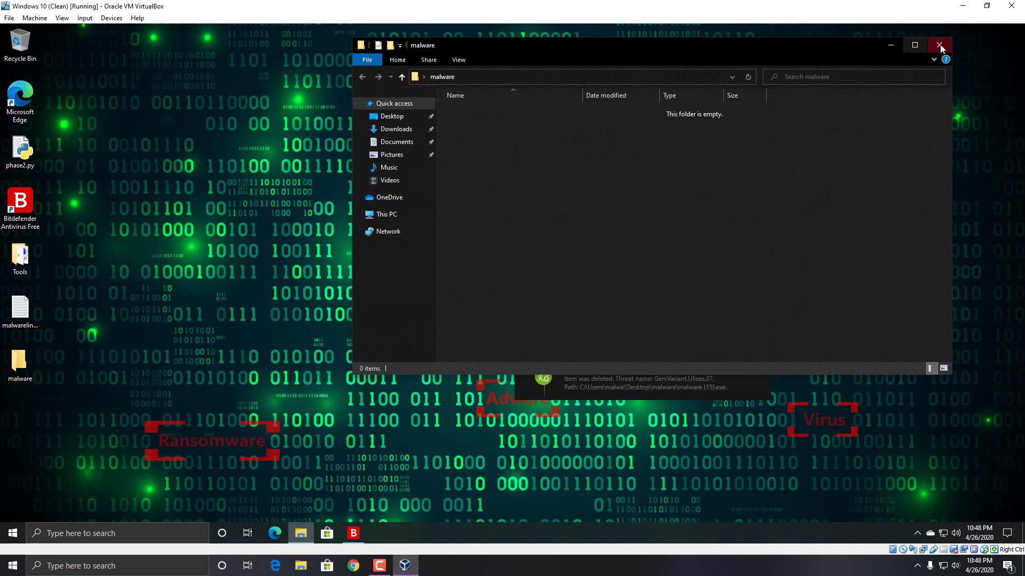
pyautogui.click(940, 45)
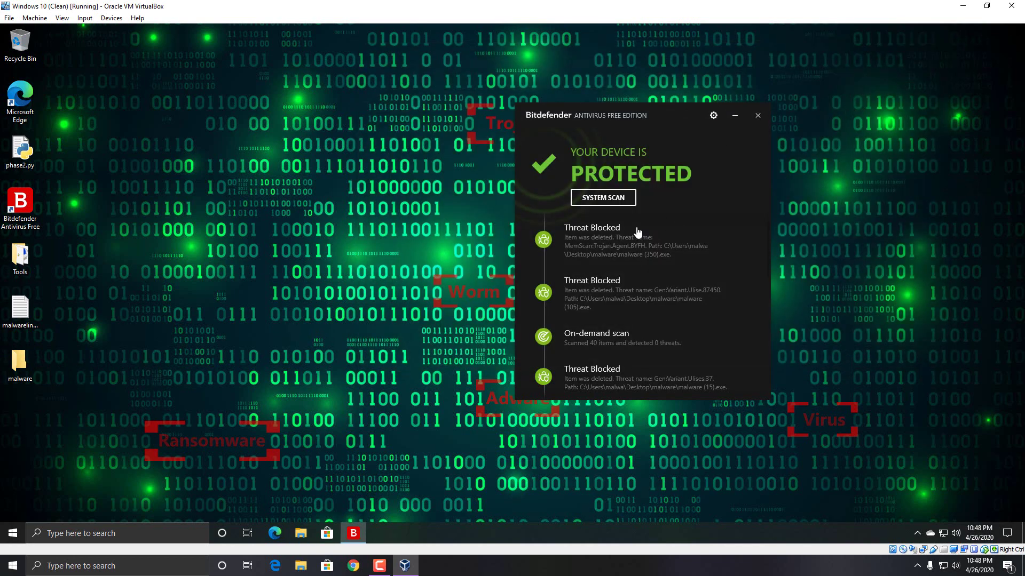
pyautogui.scroll(-3, 591, 303)
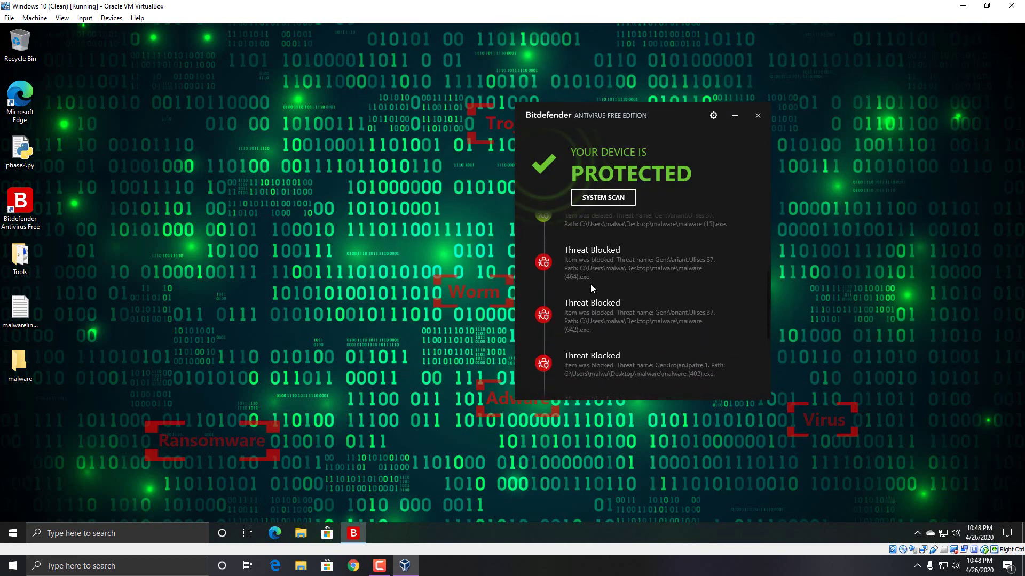
pyautogui.scroll(3, 590, 283)
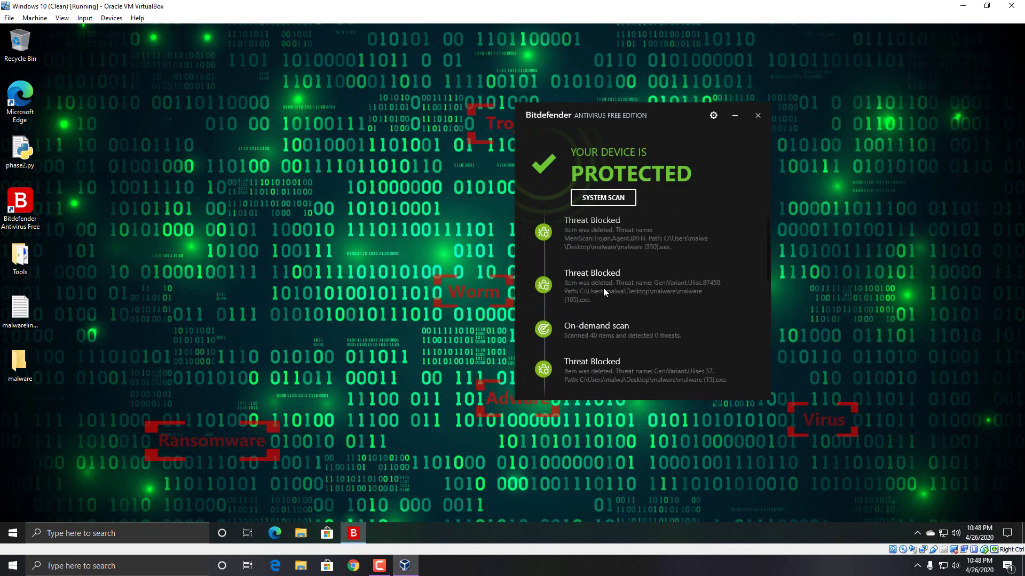
pyautogui.click(757, 115)
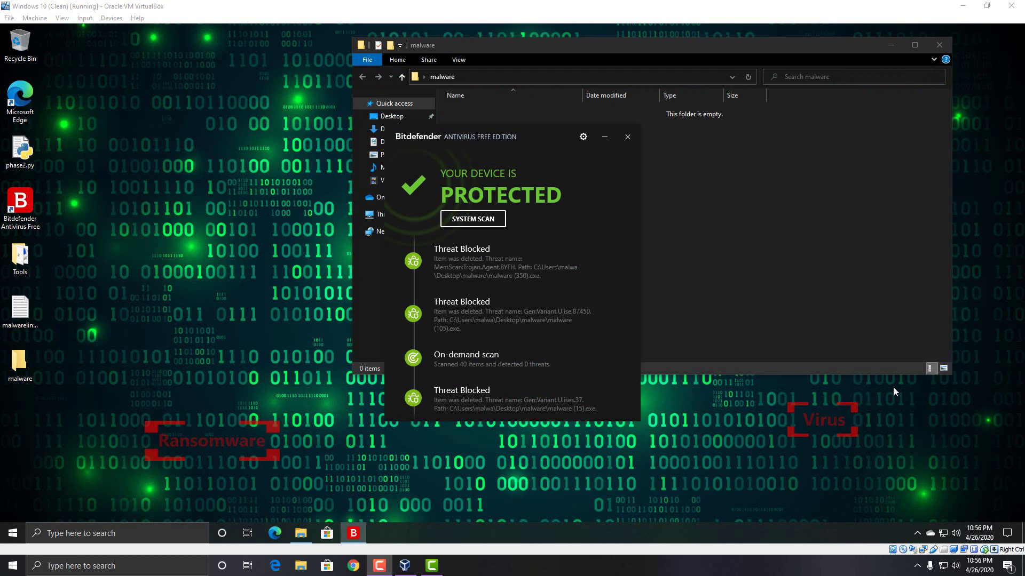
# Step: Bring the Bitdefender panel back to review its history, then return to the empty malware folder
pyautogui.click(533, 50)
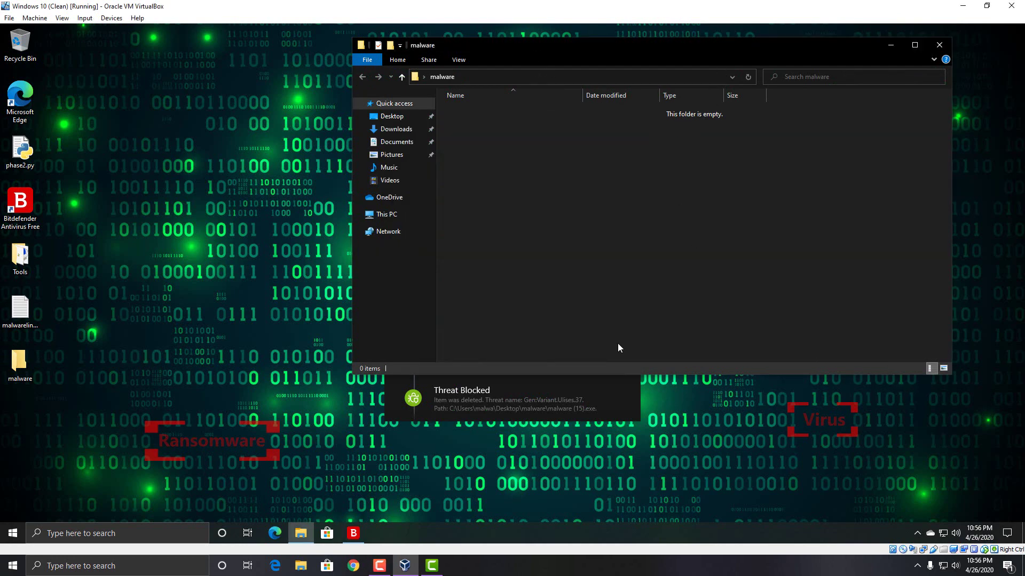
pyautogui.click(586, 398)
pyautogui.click(703, 143)
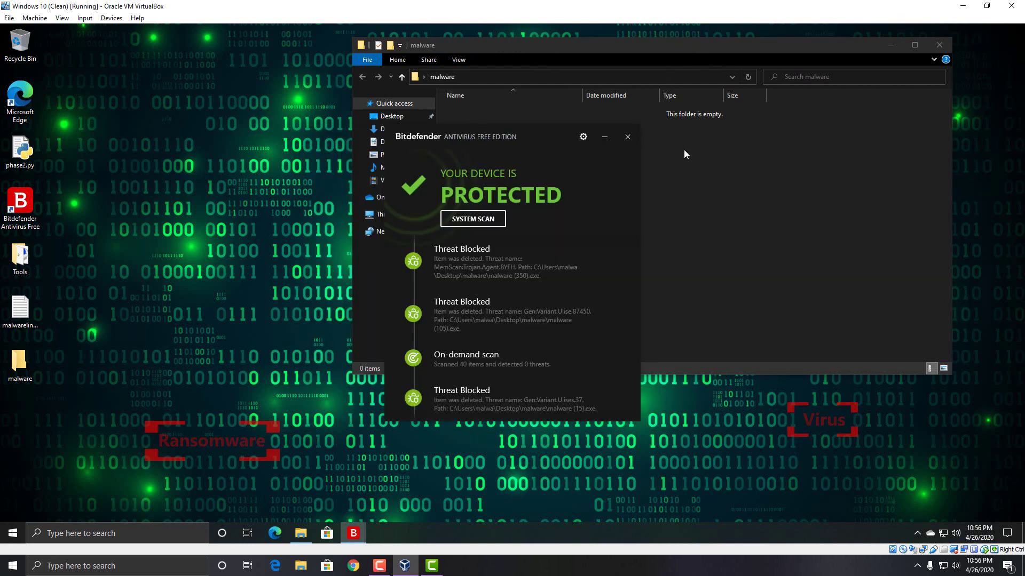
pyautogui.scroll(-5, 571, 282)
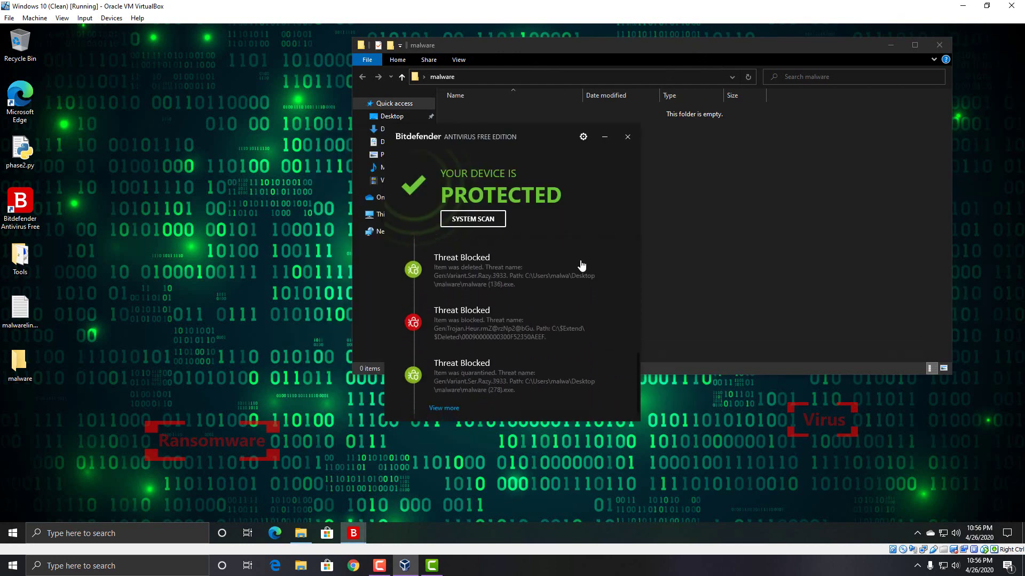
pyautogui.scroll(5, 582, 266)
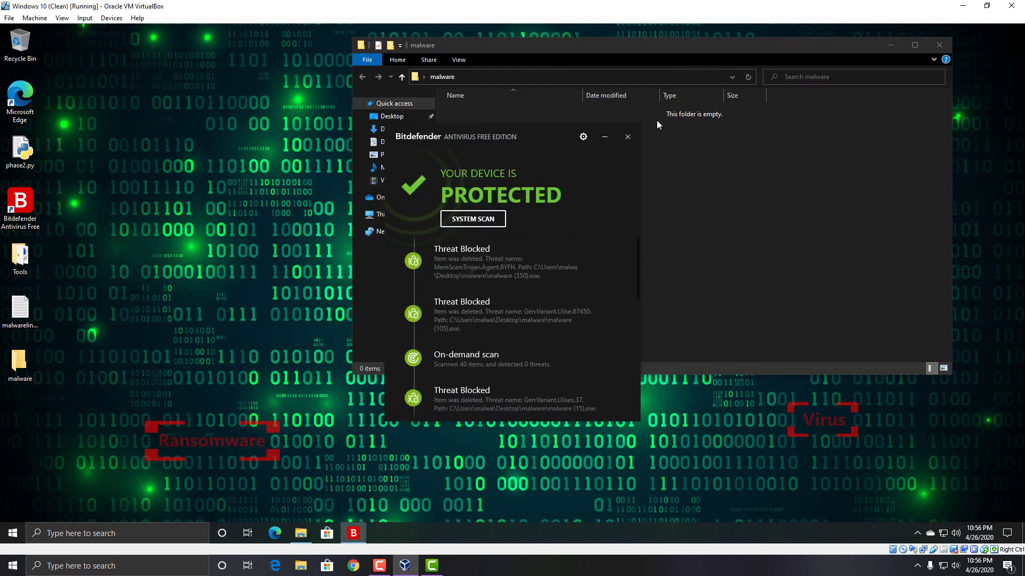
pyautogui.click(730, 170)
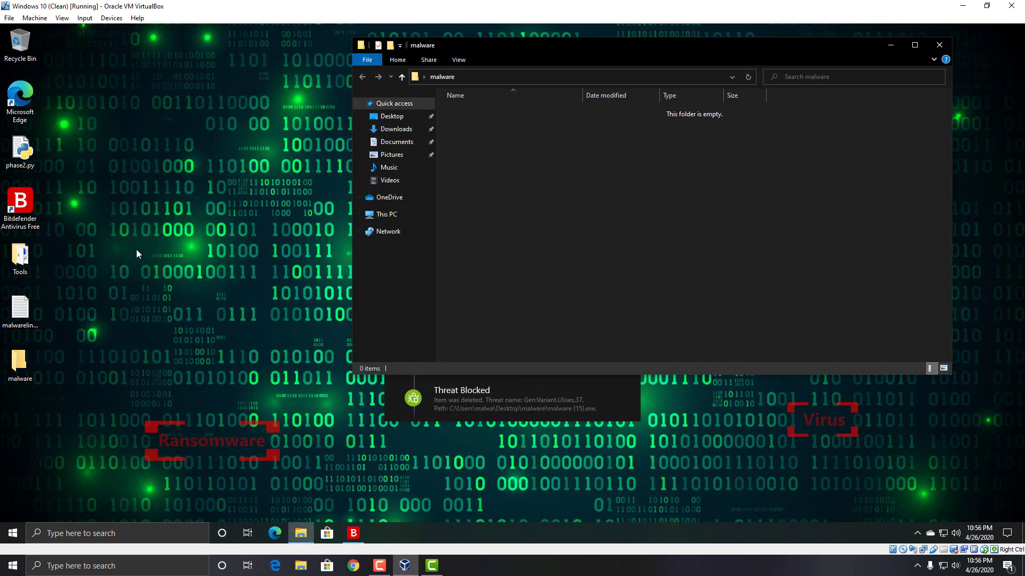
# Step: Run HitmanPro_x64.exe from the Tools folder with admin rights and inspect the Au_.exe detection
pyautogui.doubleClick(9, 261)
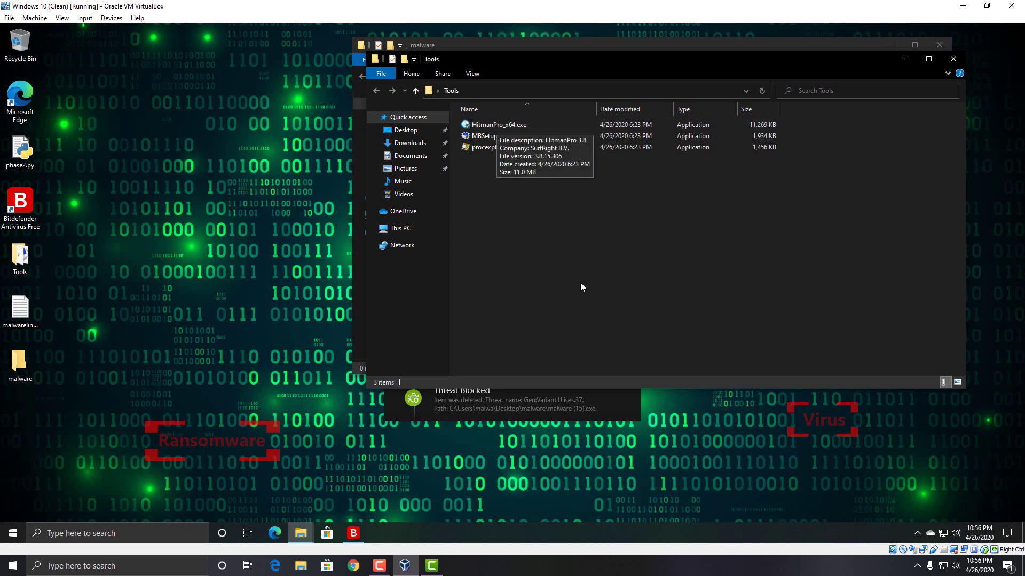
pyautogui.doubleClick(508, 125)
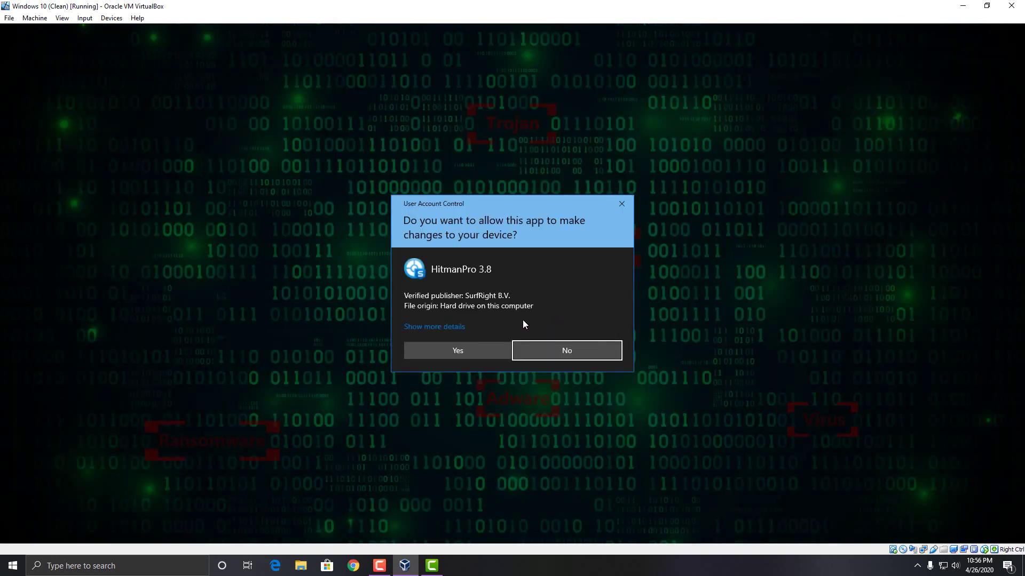
pyautogui.click(462, 348)
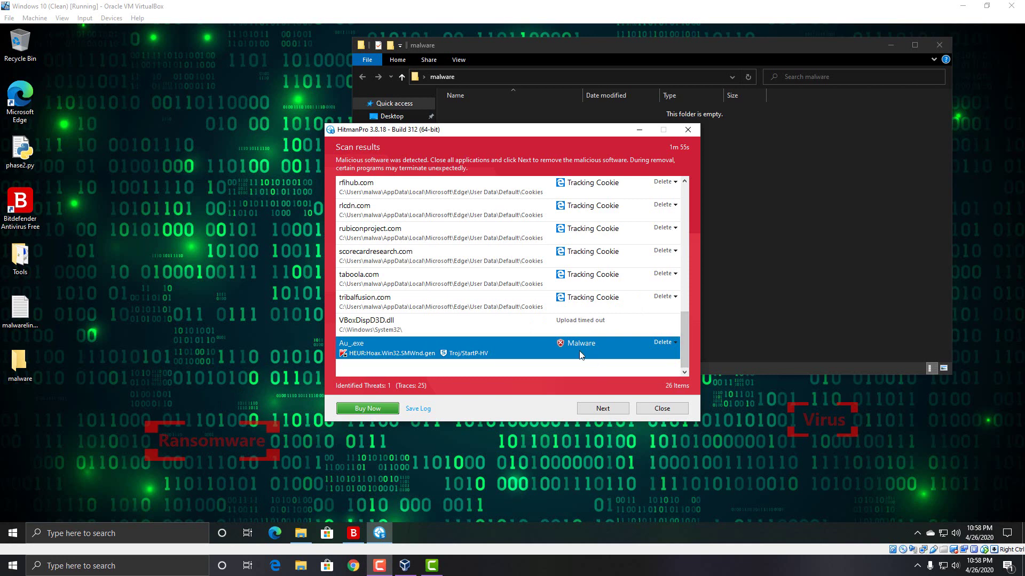
pyautogui.click(503, 320)
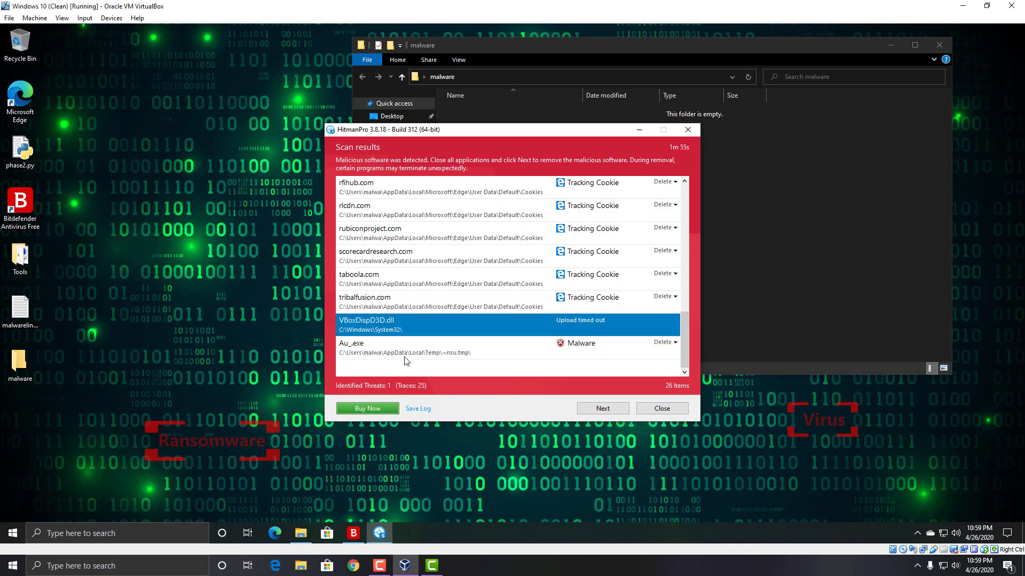
pyautogui.click(618, 347)
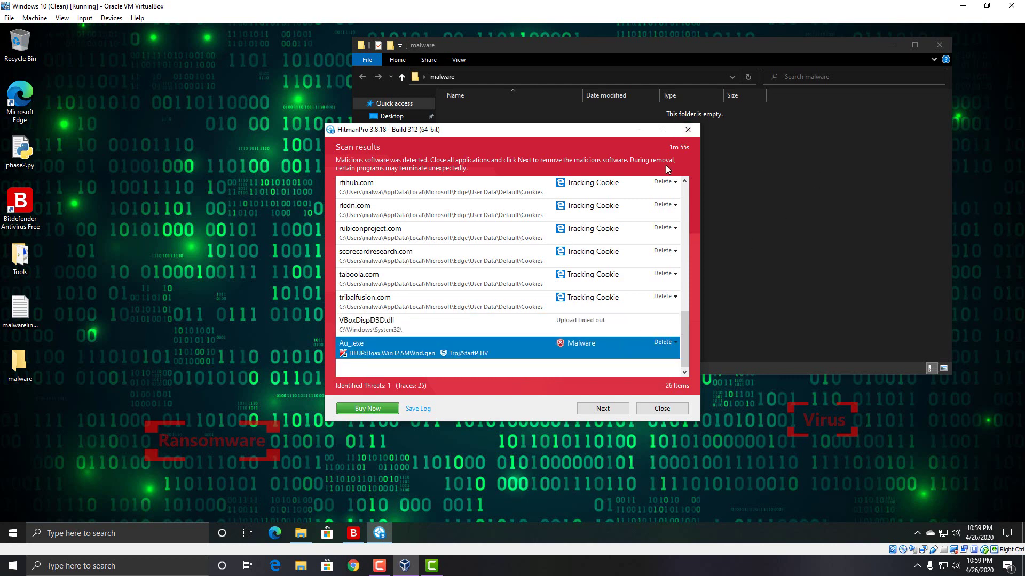
pyautogui.rightClick(537, 538)
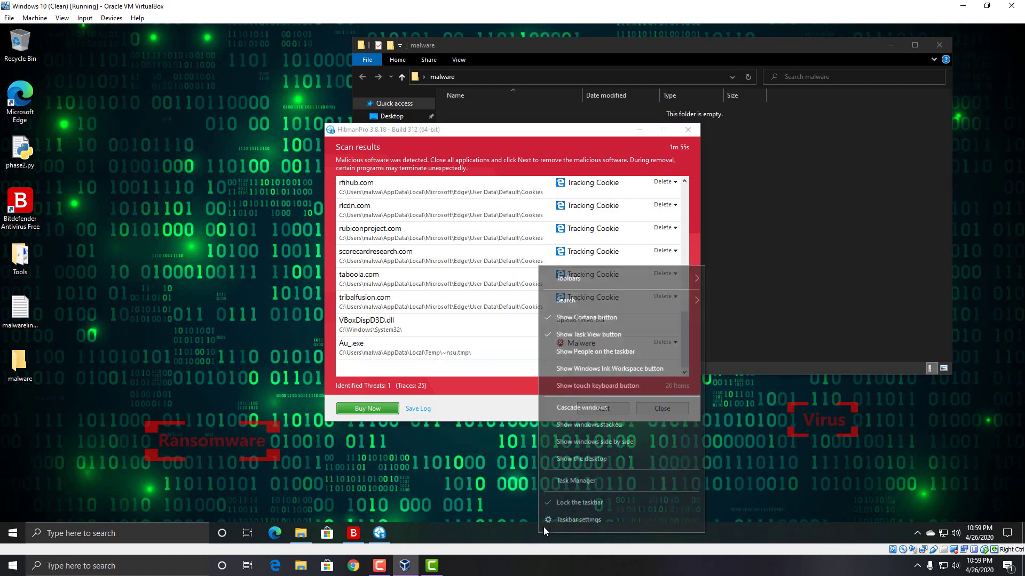
pyautogui.click(576, 481)
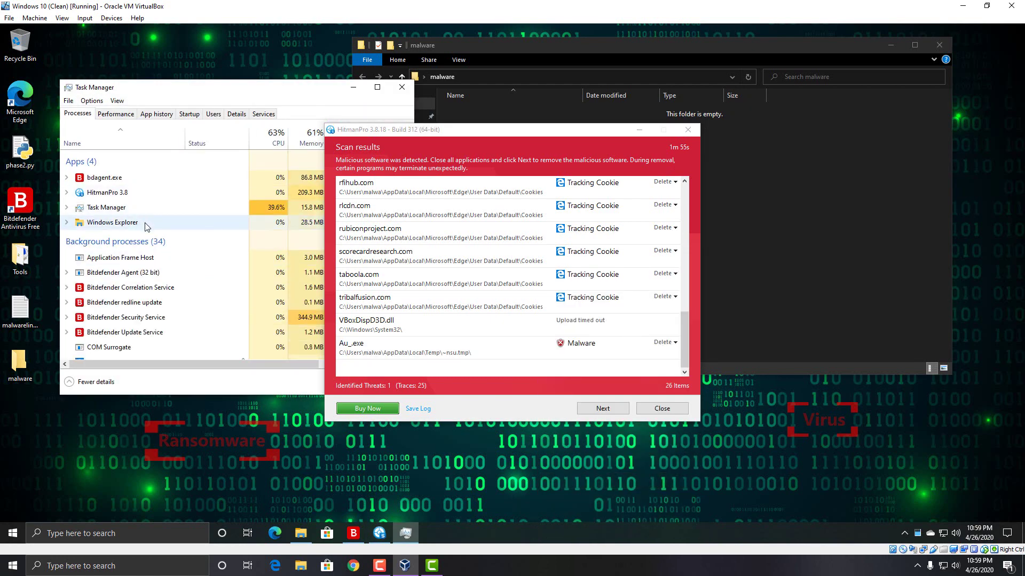
pyautogui.scroll(-1, 159, 227)
pyautogui.scroll(-10, 159, 233)
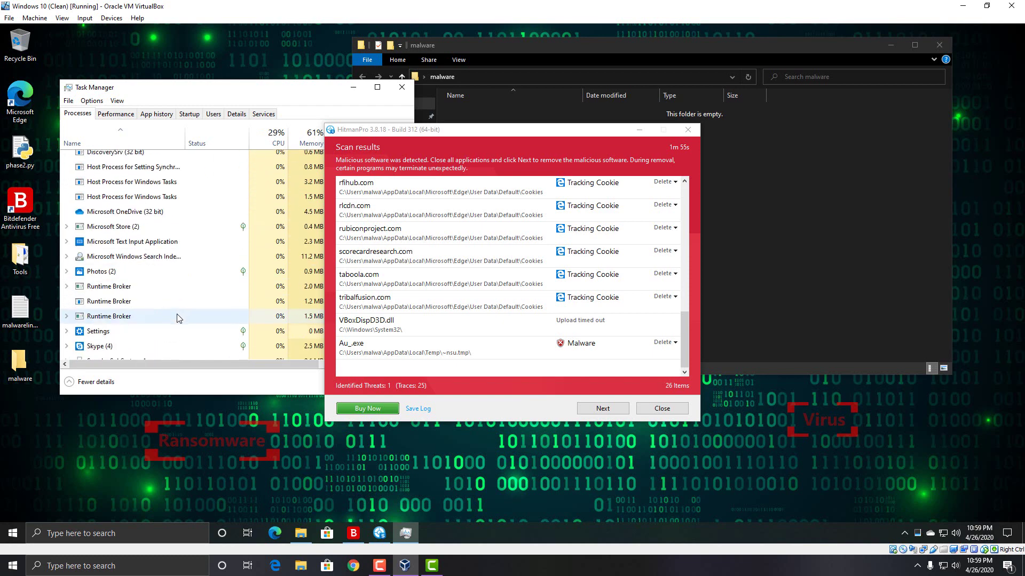
pyautogui.scroll(-15, 196, 316)
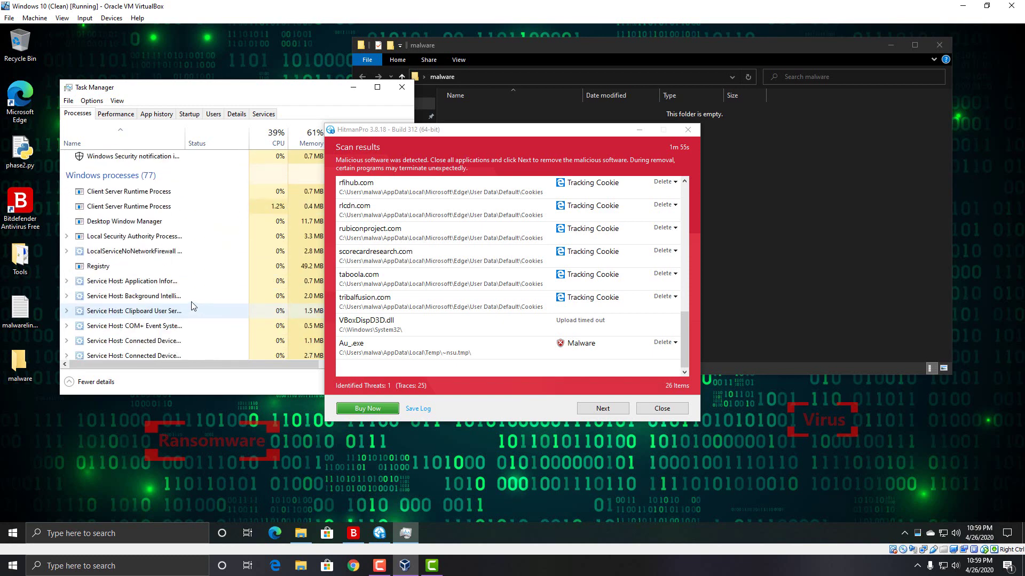
pyautogui.scroll(-5, 210, 320)
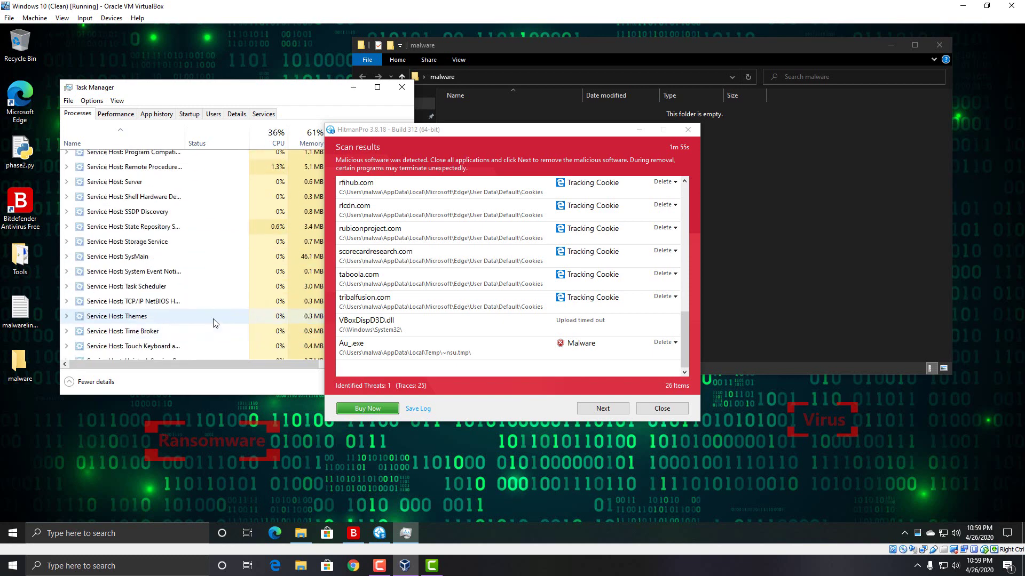
pyautogui.moveTo(320, 92); pyautogui.dragTo(707, 119)
pyautogui.moveTo(623, 130); pyautogui.dragTo(469, 128)
pyautogui.scroll(2, 876, 279)
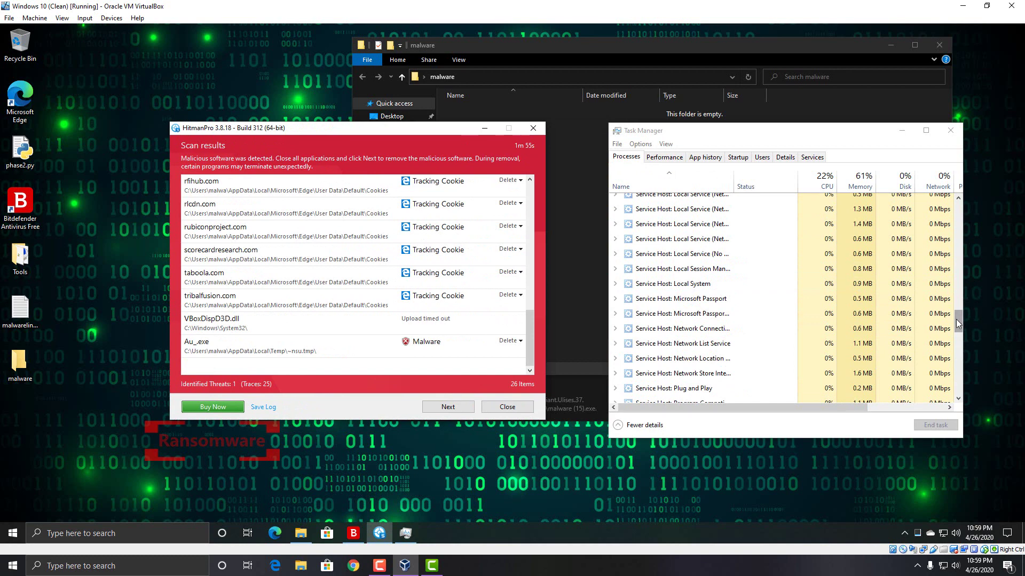
pyautogui.moveTo(958, 326); pyautogui.dragTo(935, 230)
pyautogui.scroll(3, 935, 229)
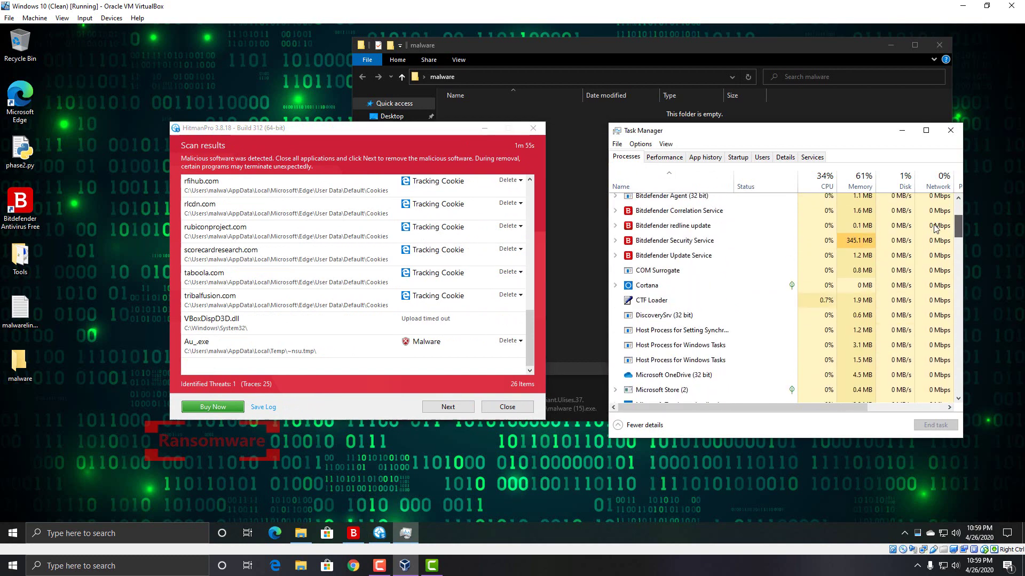
pyautogui.scroll(-8, 927, 208)
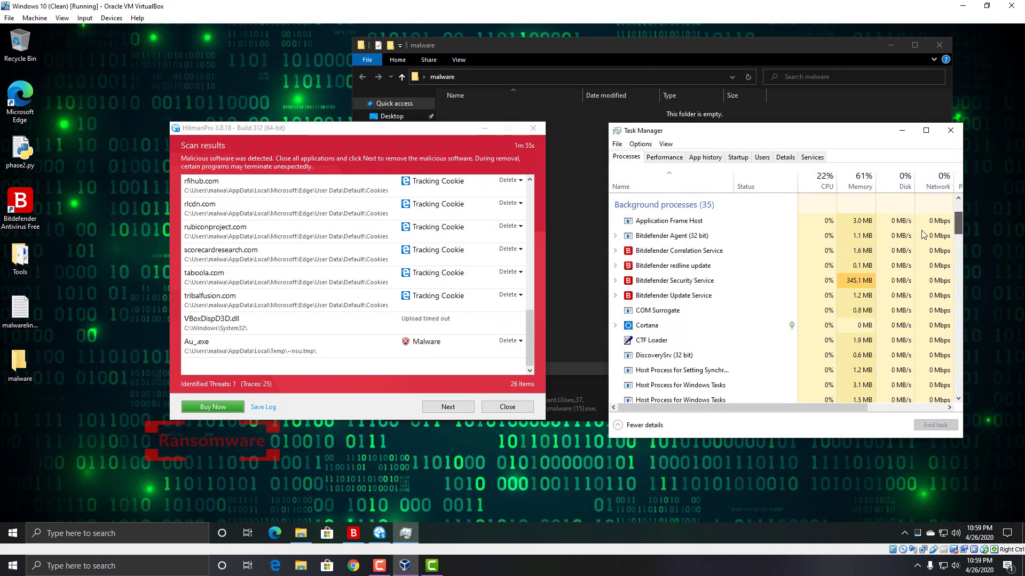
pyautogui.scroll(-15, 923, 249)
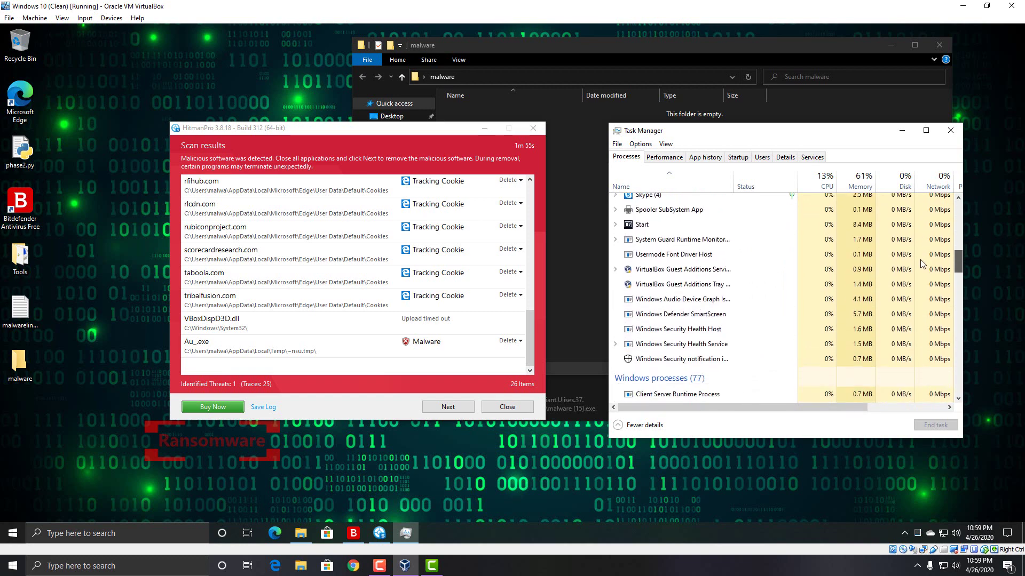
pyautogui.scroll(20, 923, 403)
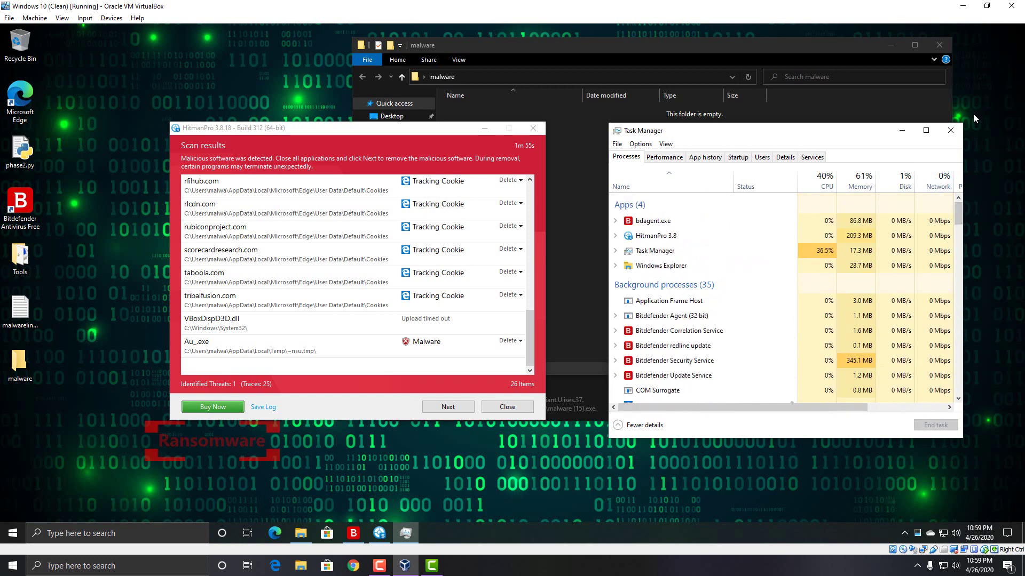
# Step: Close Task Manager, view the Au_.exe details, then close HitmanPro and the malware folder
pyautogui.click(951, 130)
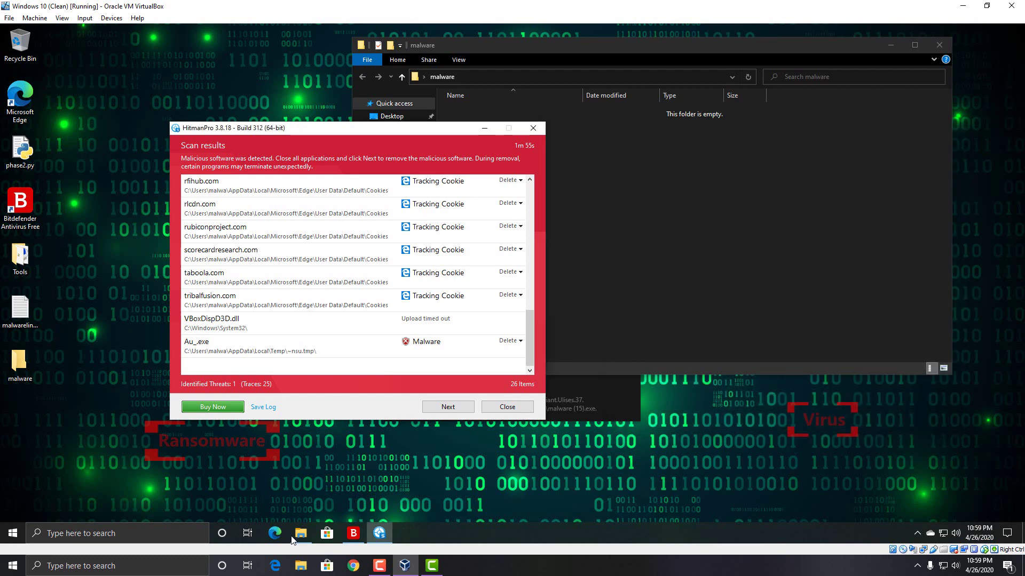
pyautogui.click(418, 345)
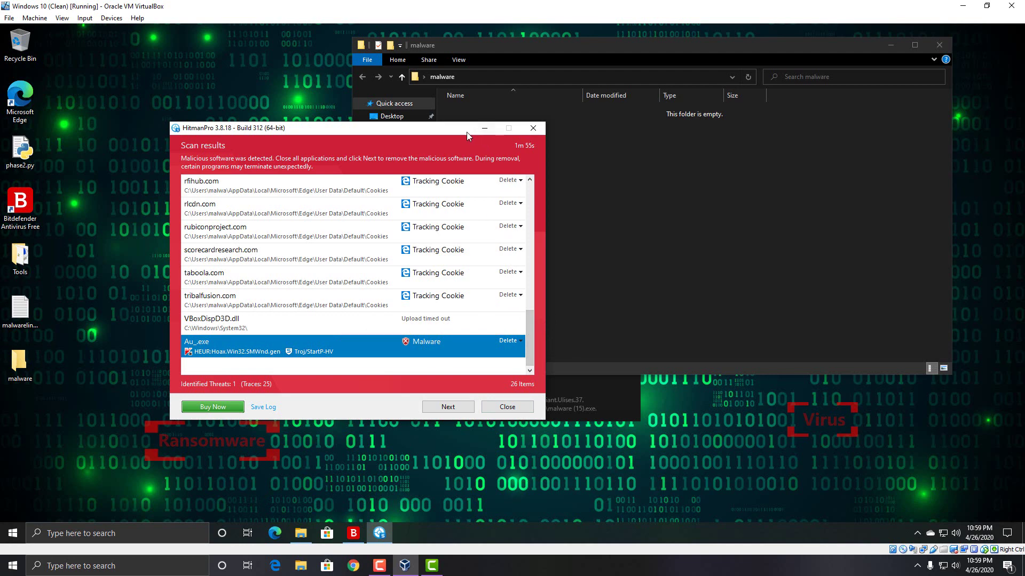
pyautogui.moveTo(467, 136); pyautogui.dragTo(708, 109)
pyautogui.click(532, 129)
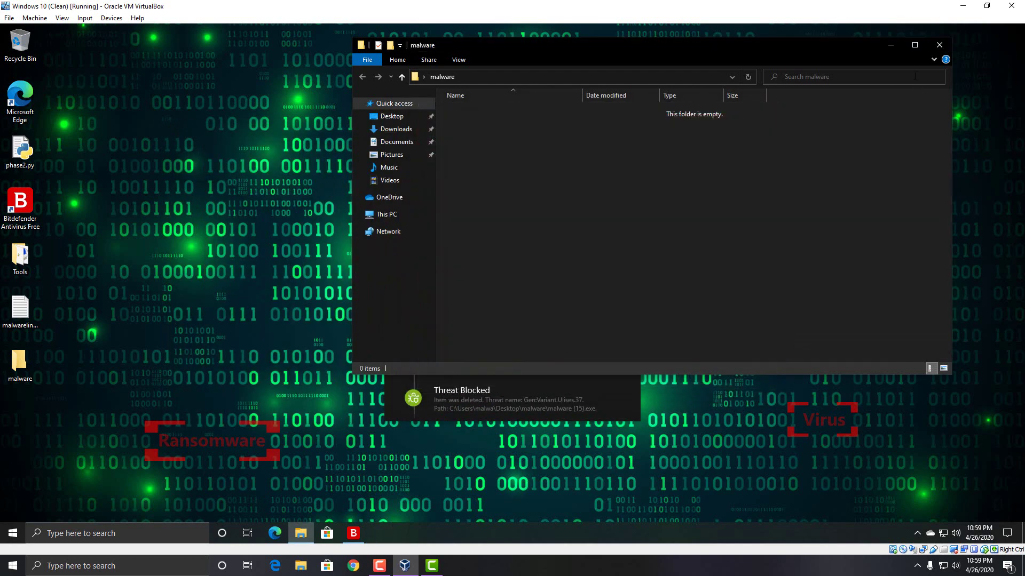
pyautogui.click(939, 46)
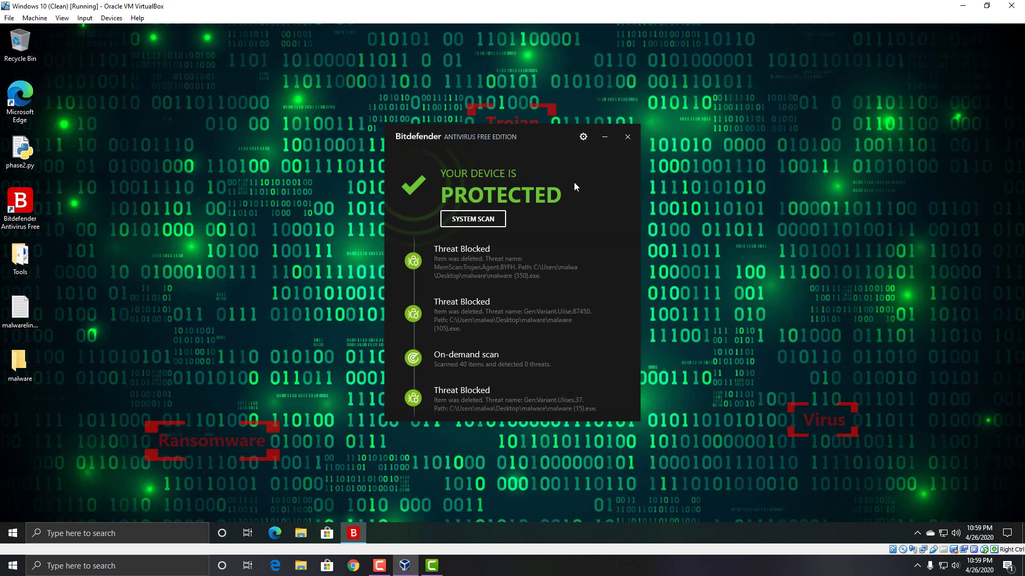
# Step: Reposition the Bitdefender window and scroll through its threat event list
pyautogui.moveTo(504, 129); pyautogui.dragTo(526, 101)
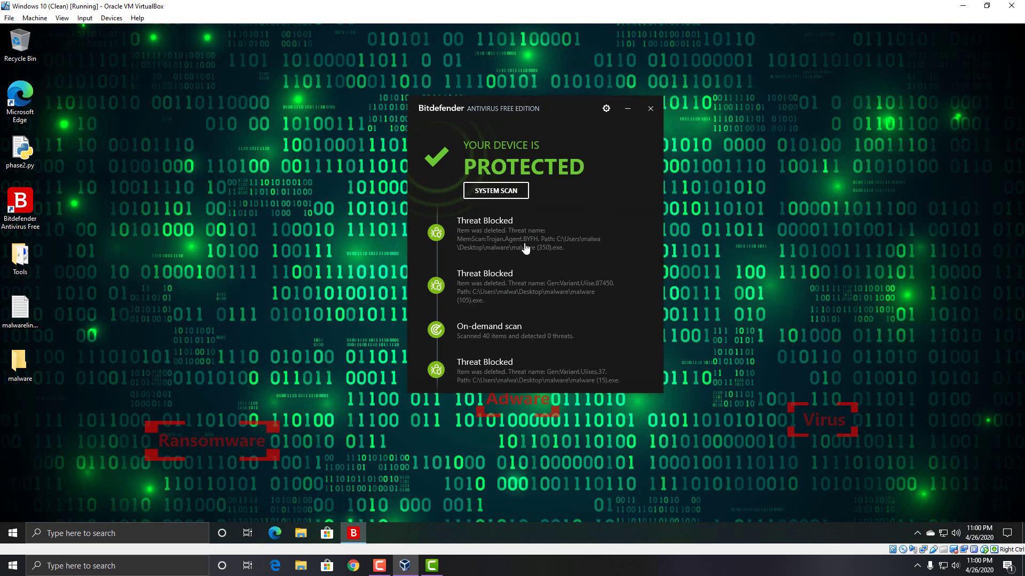
pyautogui.scroll(-3, 558, 239)
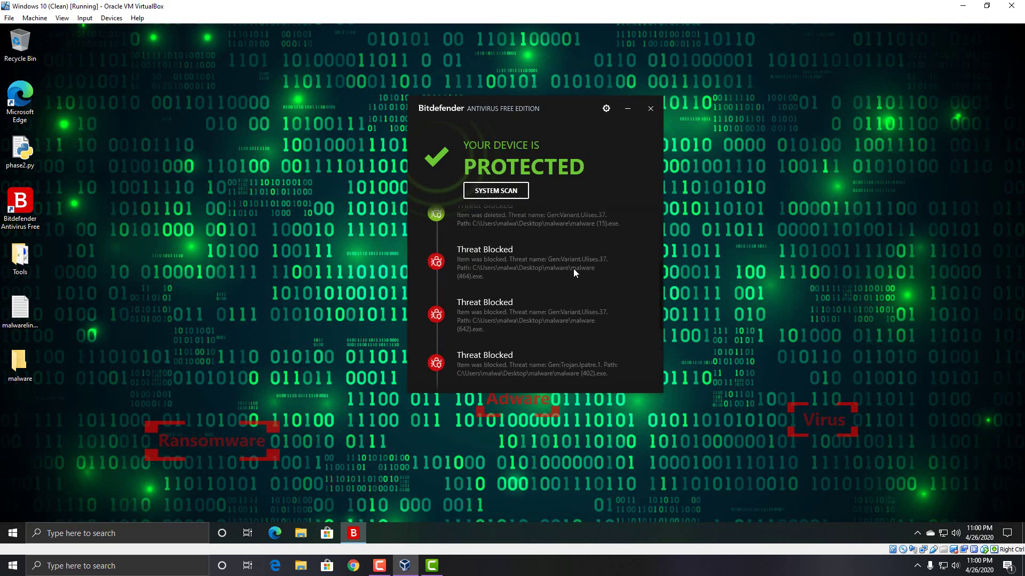
pyautogui.scroll(3, 574, 269)
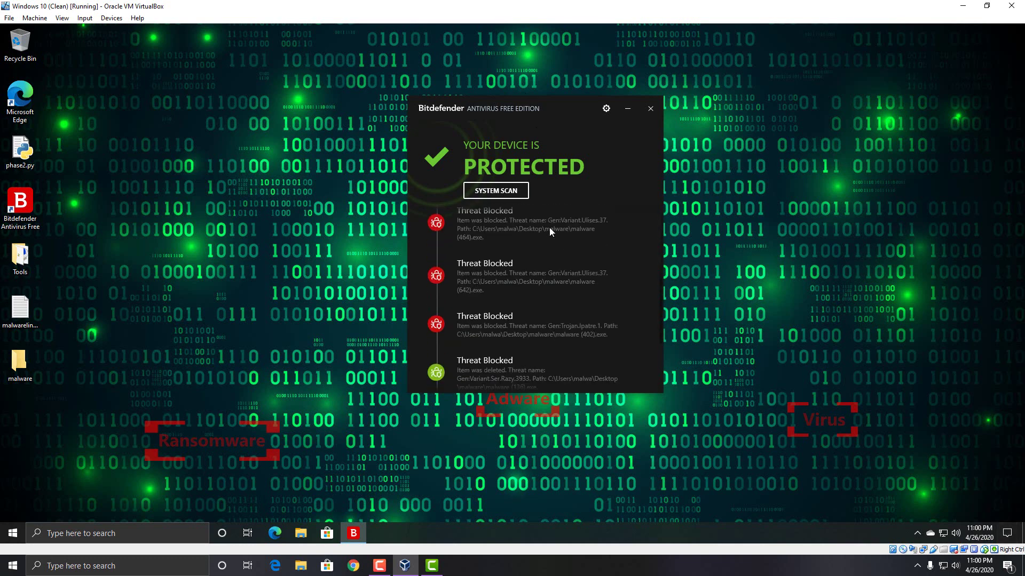
pyautogui.scroll(-3, 549, 227)
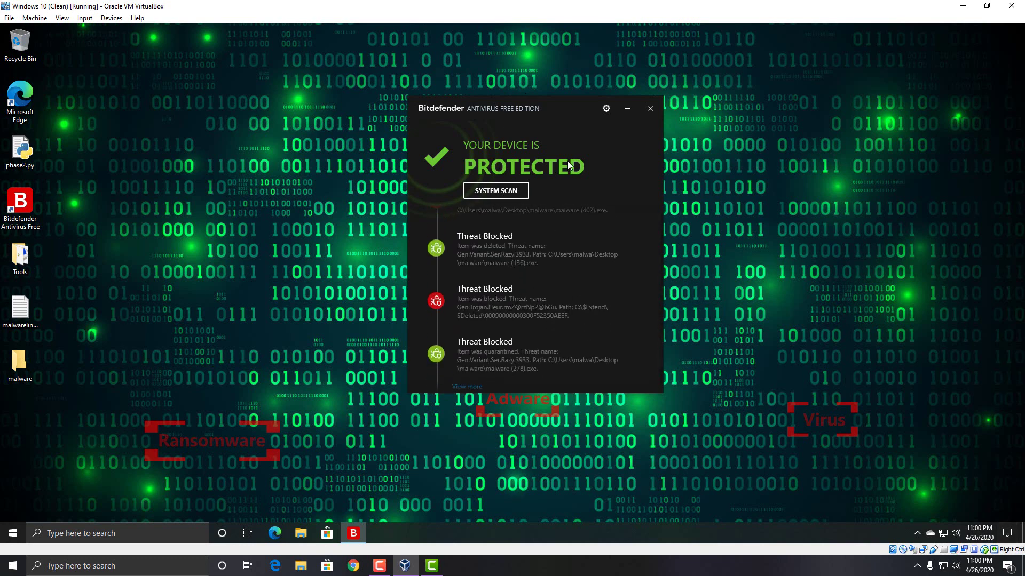